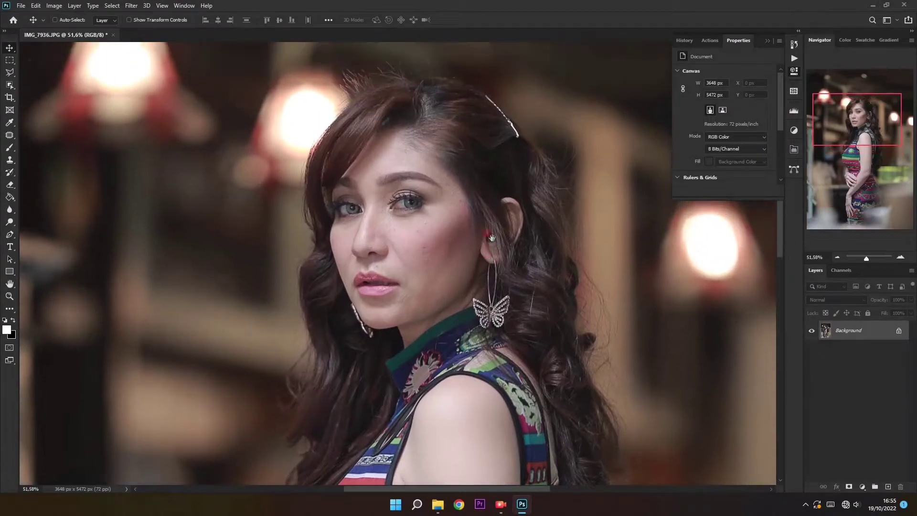
# - Duplicate the Background layer and activate the Patch tool for retouching the copy
pyautogui.scroll(2, 472, 243)
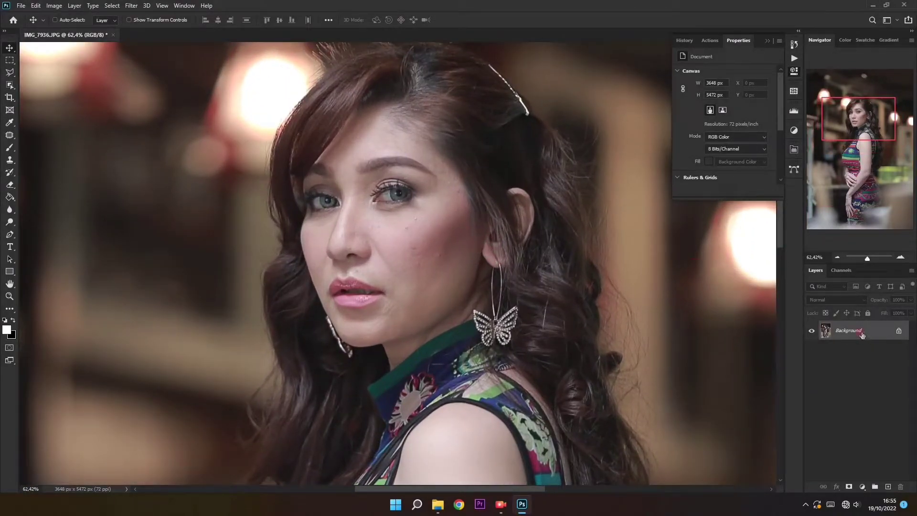
pyautogui.moveTo(862, 335); pyautogui.dragTo(888, 487)
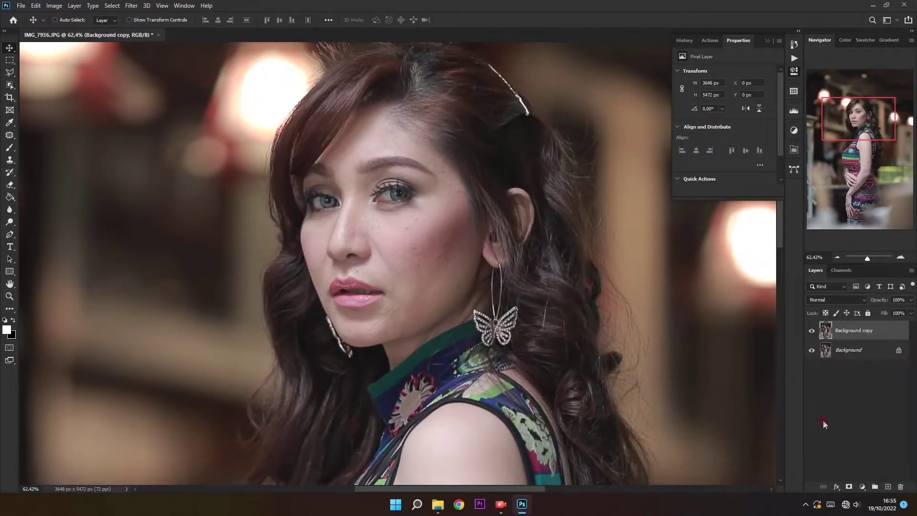
pyautogui.click(10, 137)
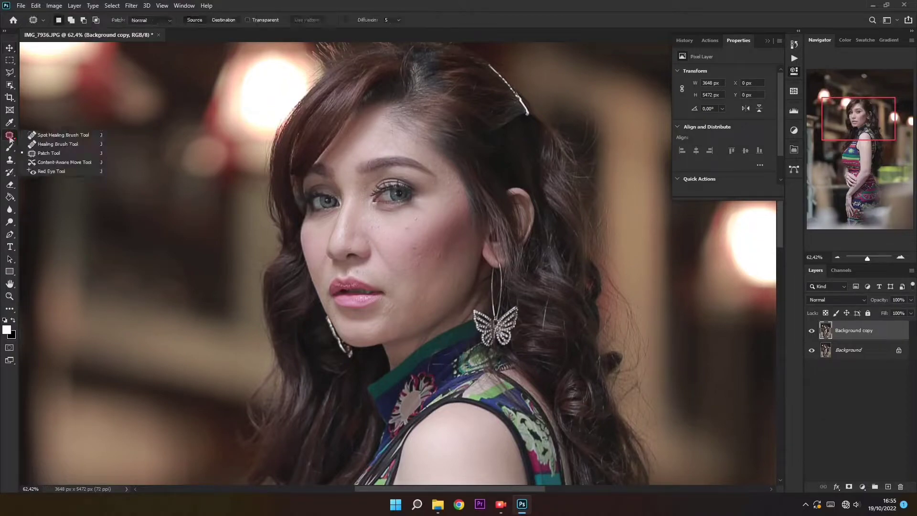
pyautogui.click(41, 153)
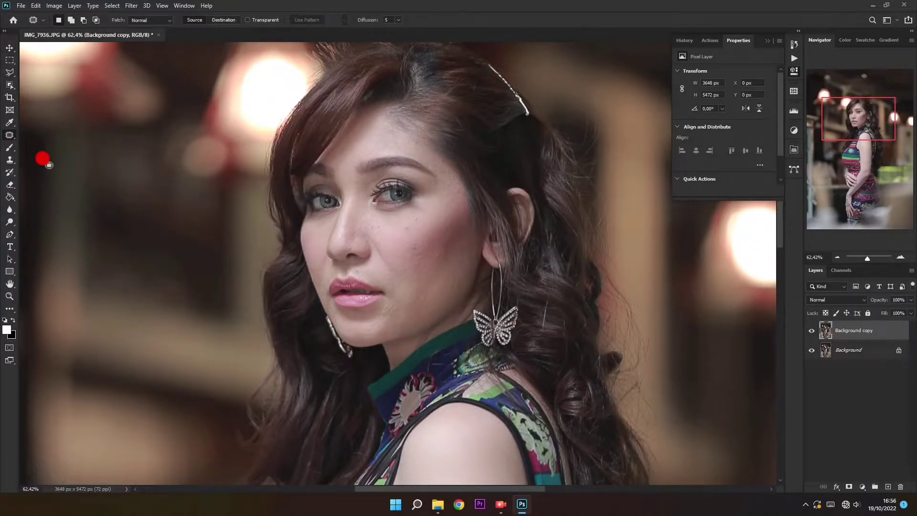
# - Patch the scattered blemishes under the eye and across the cheek with clean nearby skin, and clear the selection
pyautogui.scroll(5, 365, 224)
pyautogui.moveTo(417, 231); pyautogui.dragTo(414, 230)
pyautogui.moveTo(433, 214); pyautogui.dragTo(431, 214)
pyautogui.moveTo(483, 279)
pyautogui.mouseDown()
pyautogui.moveTo(476, 290)
pyautogui.moveTo(481, 278)
pyautogui.mouseUp()
pyautogui.moveTo(506, 345); pyautogui.dragTo(504, 347)
pyautogui.moveTo(371, 228); pyautogui.dragTo(405, 210)
pyautogui.moveTo(432, 261); pyautogui.dragTo(430, 260)
pyautogui.moveTo(455, 265); pyautogui.dragTo(454, 266)
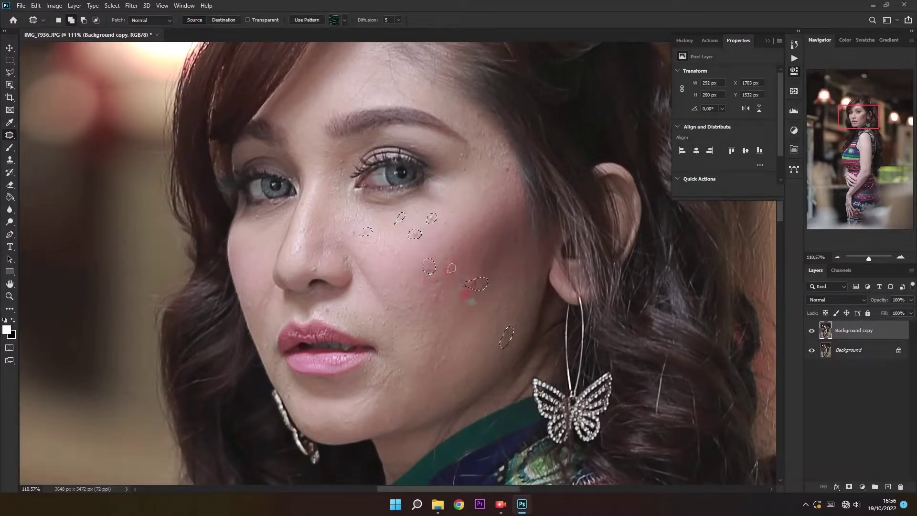
pyautogui.moveTo(415, 234); pyautogui.dragTo(418, 220)
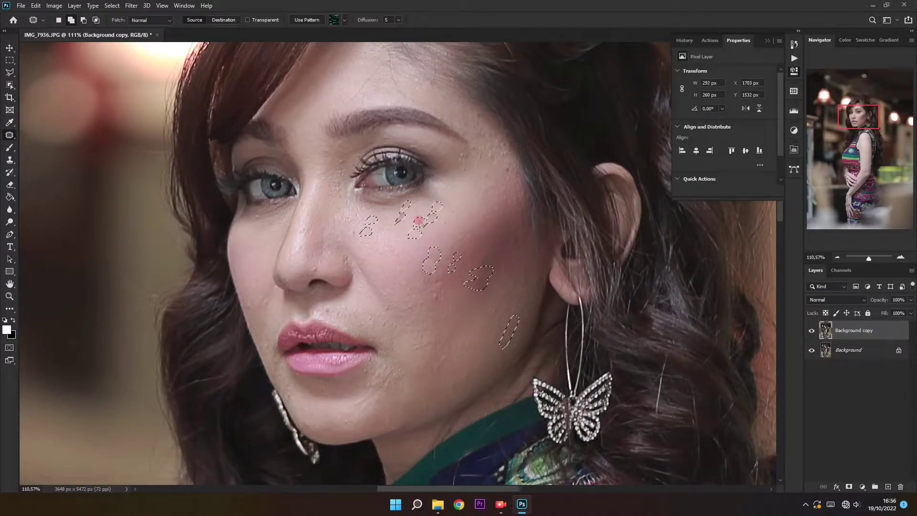
pyautogui.hotkey('ctrl', 'd')
# - Patch the blemishes on the lower cheek, near the jaw and above the upper lip, and clear the selection
pyautogui.moveTo(445, 289)
pyautogui.mouseDown()
pyautogui.moveTo(437, 303)
pyautogui.moveTo(449, 303)
pyautogui.mouseUp()
pyautogui.moveTo(505, 347); pyautogui.dragTo(503, 338)
pyautogui.moveTo(331, 310); pyautogui.dragTo(331, 306)
pyautogui.moveTo(341, 312)
pyautogui.mouseDown()
pyautogui.moveTo(356, 303)
pyautogui.moveTo(447, 319)
pyautogui.mouseUp()
pyautogui.hotkey('ctrl', 'd')
# - Patch the small spots along the side of the nose and on the reddish part of the cheek
pyautogui.scroll(3, 371, 294)
pyautogui.moveTo(369, 282); pyautogui.dragTo(363, 278)
pyautogui.moveTo(382, 244); pyautogui.dragTo(386, 252)
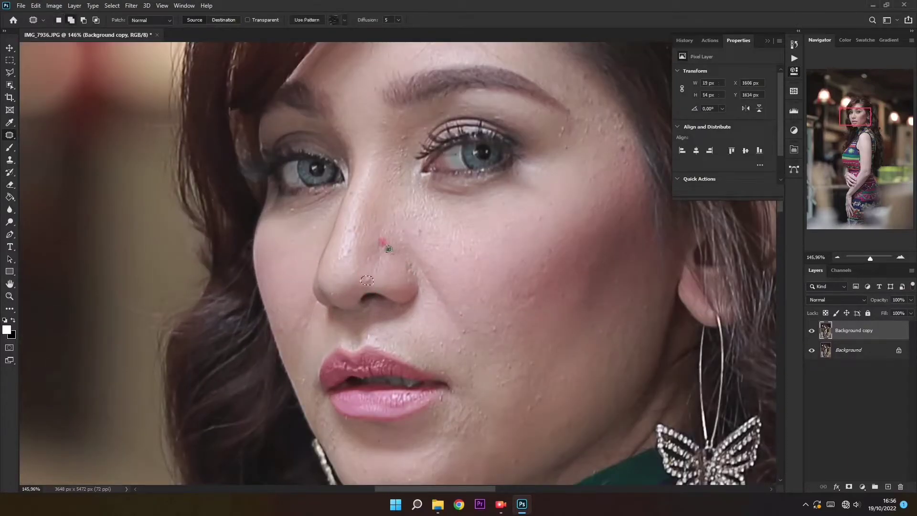
pyautogui.moveTo(419, 225); pyautogui.dragTo(421, 238)
pyautogui.moveTo(530, 290); pyautogui.dragTo(531, 311)
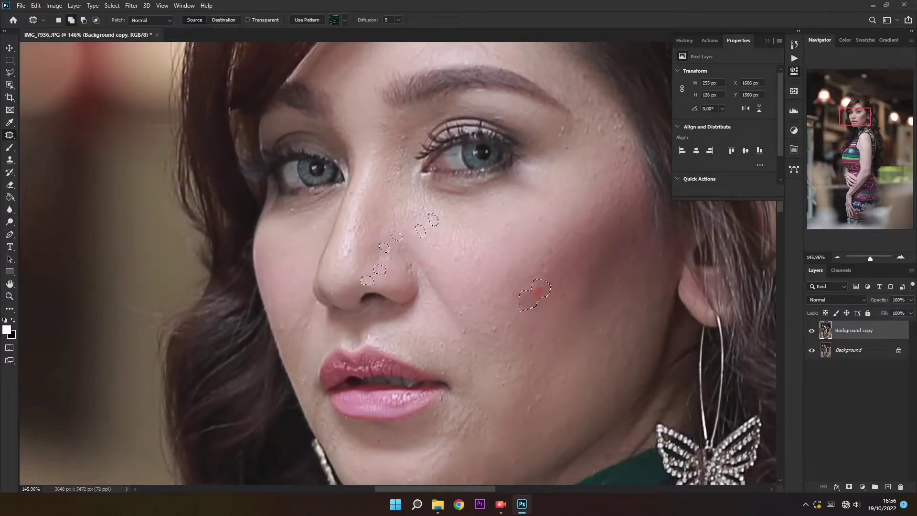
pyautogui.hotkey('ctrl', 'd')
# - Patch the mark on the jawline under the chin and the small spots above the upper lip
pyautogui.scroll(-3, 525, 363)
pyautogui.scroll(-1, 494, 385)
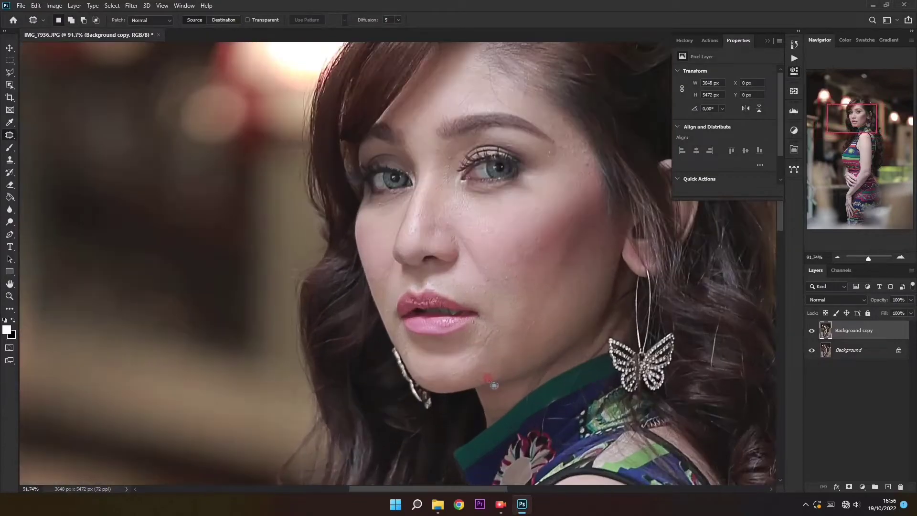
pyautogui.moveTo(496, 378)
pyautogui.mouseDown()
pyautogui.moveTo(551, 356)
pyautogui.moveTo(539, 324)
pyautogui.moveTo(533, 332)
pyautogui.moveTo(558, 332)
pyautogui.mouseUp()
pyautogui.hotkey('ctrl', 'd')
pyautogui.scroll(2, 384, 287)
pyautogui.moveTo(386, 284)
pyautogui.mouseDown()
pyautogui.moveTo(397, 267)
pyautogui.moveTo(384, 283)
pyautogui.mouseUp()
pyautogui.moveTo(382, 271)
pyautogui.mouseDown()
pyautogui.moveTo(377, 222)
pyautogui.moveTo(396, 265)
pyautogui.mouseUp()
pyautogui.click(560, 267)
# - Patch the small spots between the lower lip and the chin
pyautogui.moveTo(408, 356)
pyautogui.mouseDown()
pyautogui.moveTo(413, 376)
pyautogui.moveTo(405, 358)
pyautogui.mouseUp()
pyautogui.moveTo(425, 391); pyautogui.dragTo(428, 394)
pyautogui.moveTo(414, 362)
pyautogui.mouseDown()
pyautogui.moveTo(398, 344)
pyautogui.moveTo(410, 359)
pyautogui.mouseUp()
pyautogui.moveTo(408, 358); pyautogui.dragTo(382, 261)
pyautogui.click(506, 310)
# - Remove the stray hairs on the forehead and the spots near the eyebrow and nose bridge with the Spot Healing Brush
pyautogui.moveTo(503, 218); pyautogui.dragTo(492, 309)
pyautogui.scroll(-2, 497, 313)
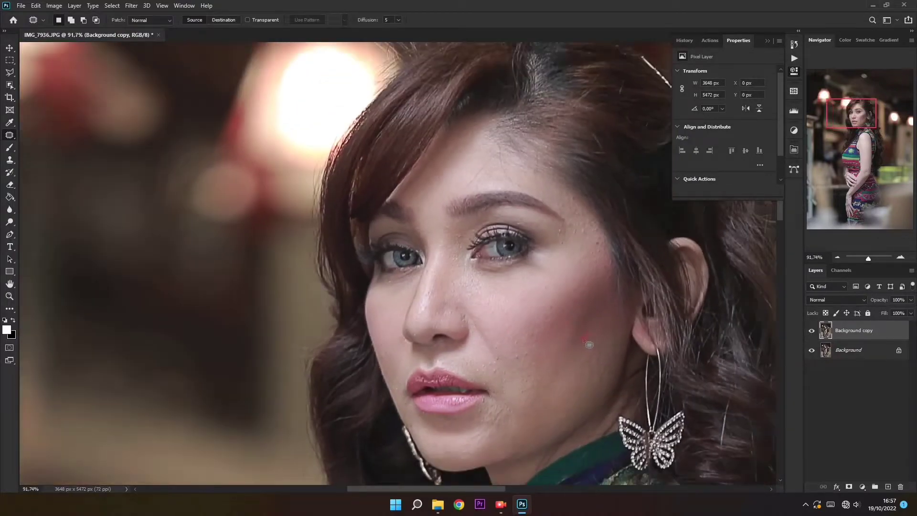
pyautogui.rightClick(13, 139)
pyautogui.click(45, 136)
pyautogui.scroll(5, 488, 153)
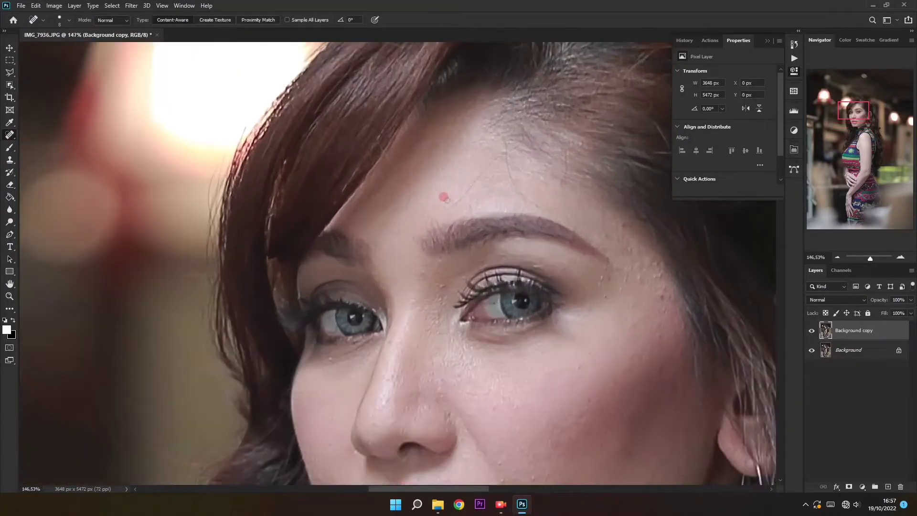
pyautogui.moveTo(445, 203); pyautogui.dragTo(499, 152)
pyautogui.moveTo(542, 205)
pyautogui.mouseDown()
pyautogui.moveTo(518, 191)
pyautogui.moveTo(501, 148)
pyautogui.mouseUp()
pyautogui.click(599, 280)
pyautogui.scroll(2, 619, 304)
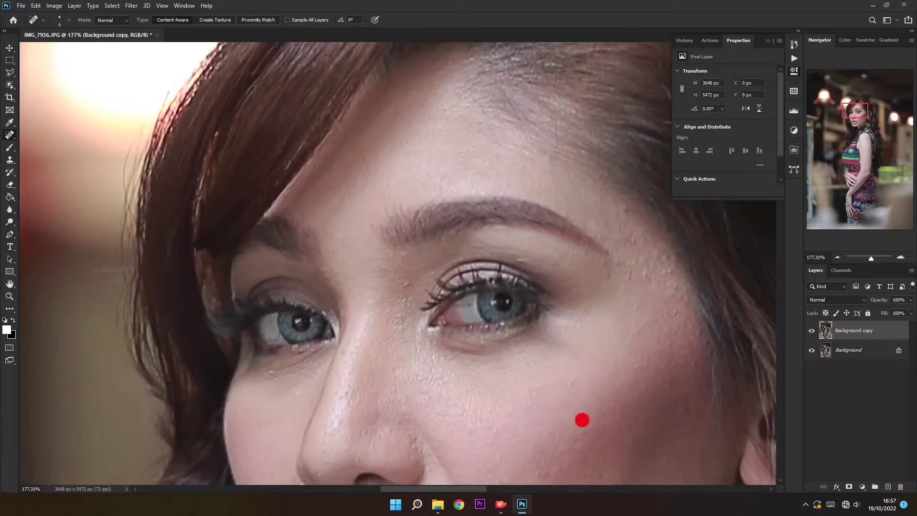
pyautogui.click(338, 353)
pyautogui.click(372, 279)
# - Heal the small blemishes beside the mouth corner and on the lower cheek with the Spot Healing Brush
pyautogui.scroll(-4, 414, 386)
pyautogui.scroll(2, 475, 420)
pyautogui.moveTo(475, 421)
pyautogui.mouseDown()
pyautogui.moveTo(472, 369)
pyautogui.moveTo(488, 310)
pyautogui.mouseUp()
pyautogui.click(447, 377)
pyautogui.click(443, 355)
pyautogui.click(427, 387)
pyautogui.click(443, 398)
pyautogui.click(458, 401)
pyautogui.click(466, 346)
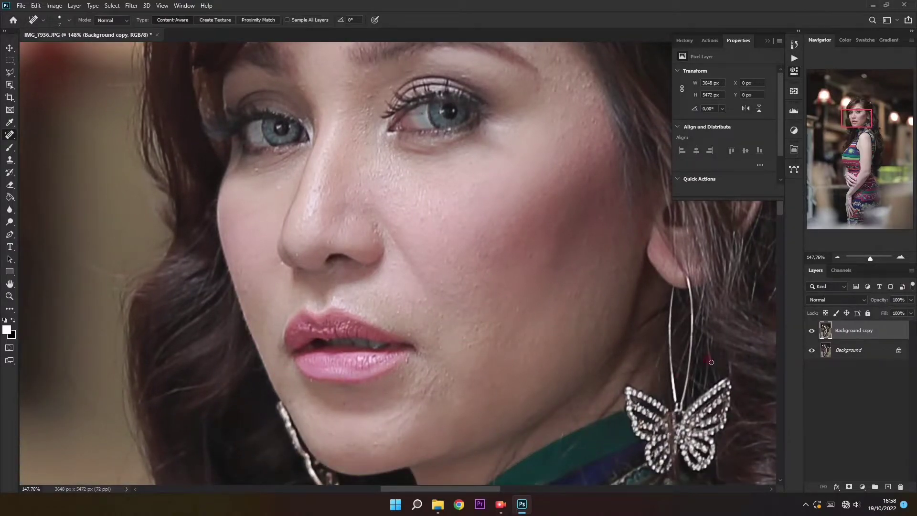
# - Compare the retouched copy with the original, and smooth the uneven skin between the mouth corner and chin with the Patch tool
pyautogui.scroll(-4, 711, 362)
pyautogui.moveTo(850, 124); pyautogui.dragTo(855, 123)
pyautogui.click(812, 331)
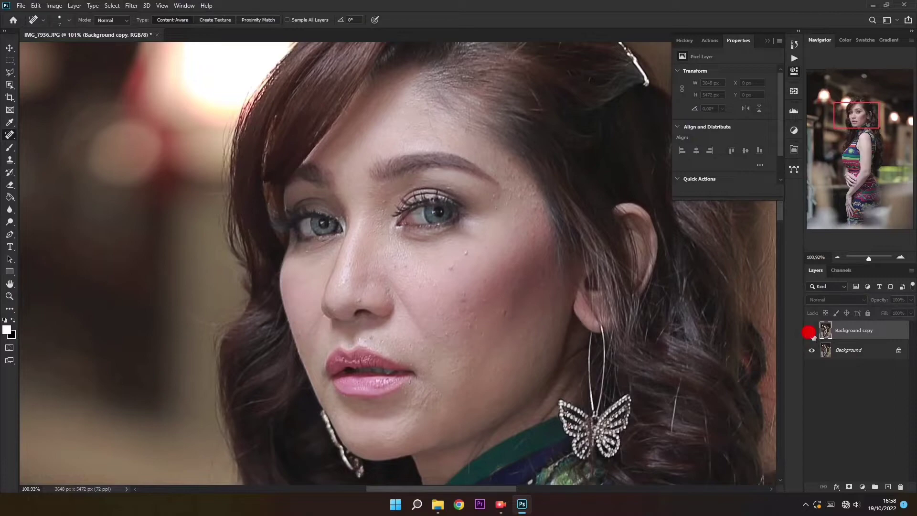
pyautogui.click(811, 332)
pyautogui.rightClick(10, 135)
pyautogui.click(43, 154)
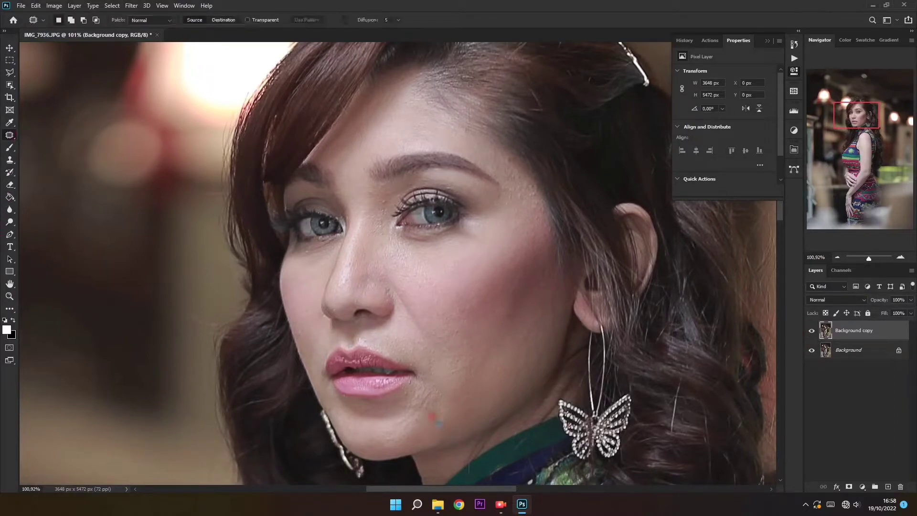
pyautogui.moveTo(428, 407)
pyautogui.mouseDown()
pyautogui.moveTo(407, 421)
pyautogui.moveTo(427, 389)
pyautogui.mouseUp()
pyautogui.moveTo(423, 412)
pyautogui.mouseDown()
pyautogui.moveTo(460, 407)
pyautogui.moveTo(396, 427)
pyautogui.moveTo(431, 398)
pyautogui.moveTo(429, 386)
pyautogui.moveTo(405, 408)
pyautogui.mouseUp()
pyautogui.click(461, 407)
pyautogui.moveTo(413, 396)
pyautogui.mouseDown()
pyautogui.moveTo(410, 415)
pyautogui.moveTo(445, 395)
pyautogui.moveTo(417, 409)
pyautogui.mouseUp()
pyautogui.click(525, 401)
pyautogui.moveTo(425, 407); pyautogui.dragTo(445, 388)
pyautogui.click(571, 370)
# - Check the retouched copy against the original again, and patch the remaining uneven skin beside the mouth corner
pyautogui.scroll(-6, 509, 279)
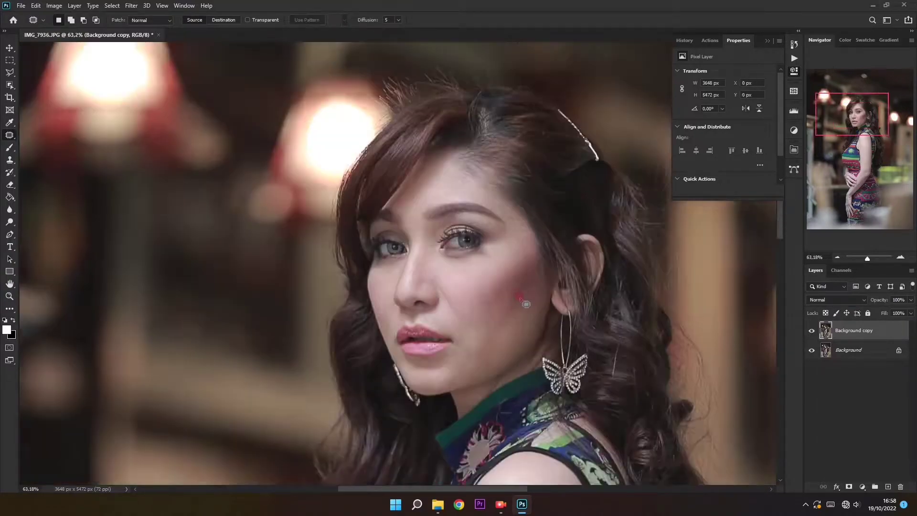
pyautogui.click(811, 331)
pyautogui.click(812, 330)
pyautogui.click(812, 330)
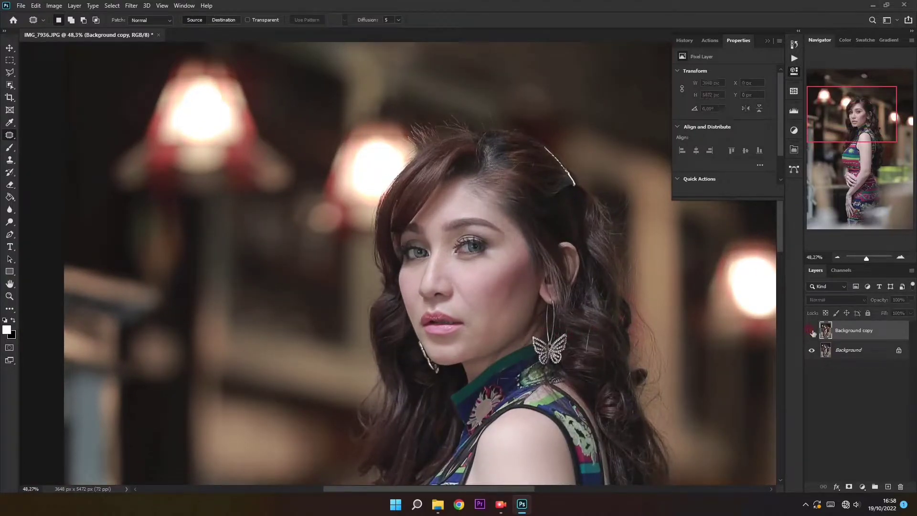
pyautogui.click(811, 330)
pyautogui.moveTo(484, 334); pyautogui.dragTo(477, 347)
pyautogui.moveTo(479, 339)
pyautogui.mouseDown()
pyautogui.moveTo(485, 330)
pyautogui.moveTo(465, 311)
pyautogui.moveTo(470, 326)
pyautogui.moveTo(478, 320)
pyautogui.mouseUp()
pyautogui.click(501, 334)
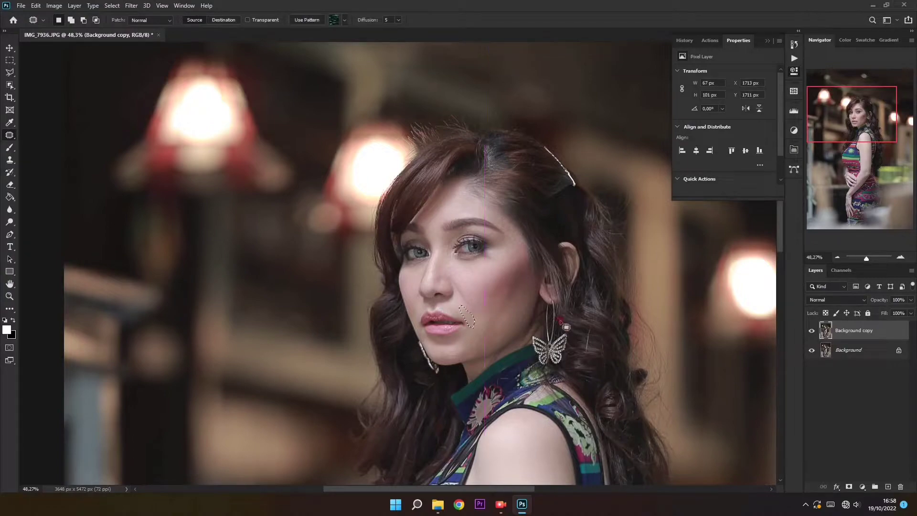
pyautogui.click(561, 319)
# - Merge the retouched copy into the Background layer and duplicate the merged layer twice
pyautogui.scroll(-2, 755, 339)
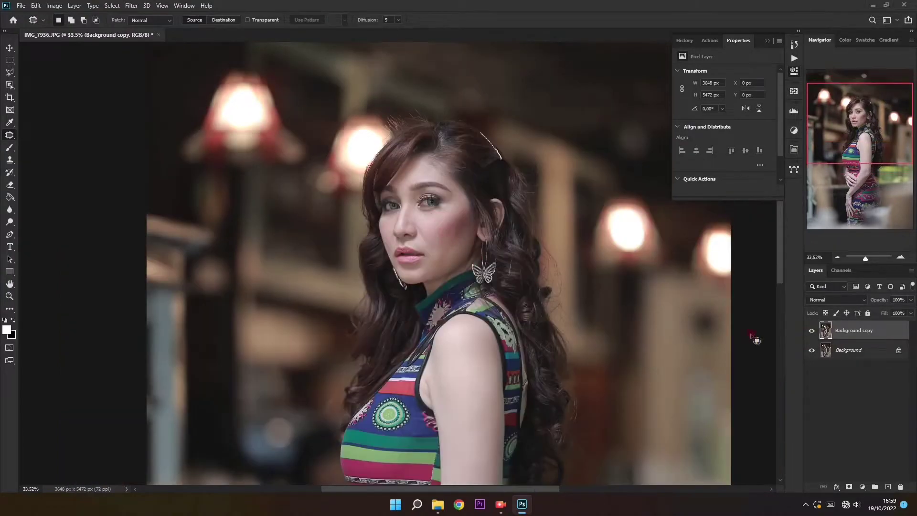
pyautogui.hotkey('ctrl', 'e')
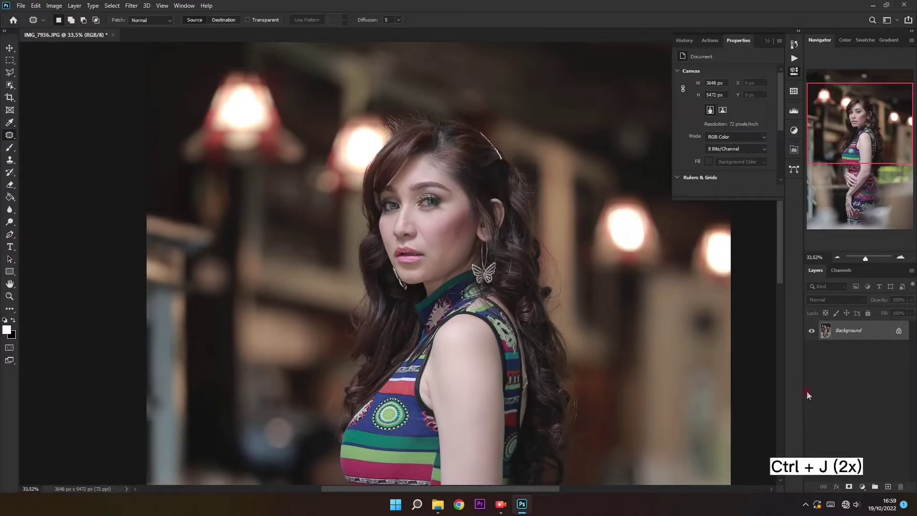
pyautogui.hotkey('ctrl', 'j')
pyautogui.hotkey('ctrl', 'j')
# - Hide Layer 1 copy and apply a Gaussian Blur with a 3-pixel radius to Layer 1
pyautogui.click(837, 351)
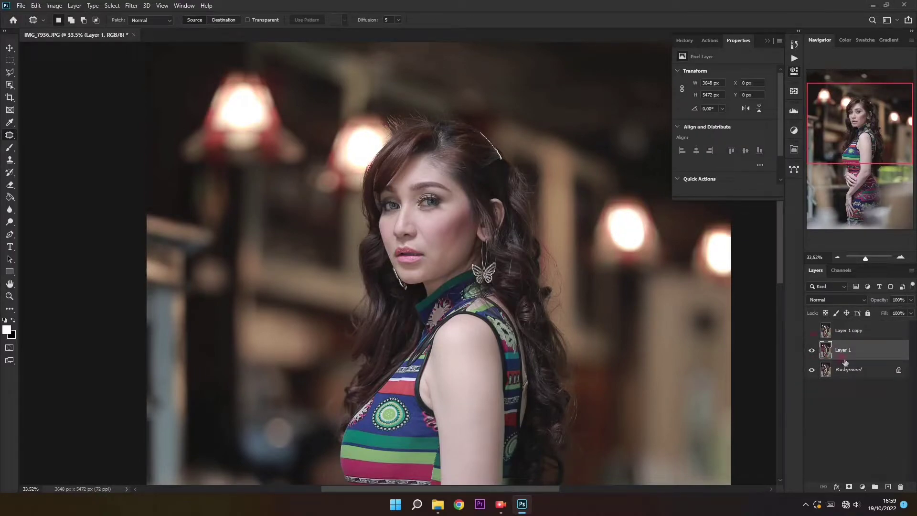
pyautogui.click(131, 5)
pyautogui.moveTo(171, 114)
pyautogui.click(267, 151)
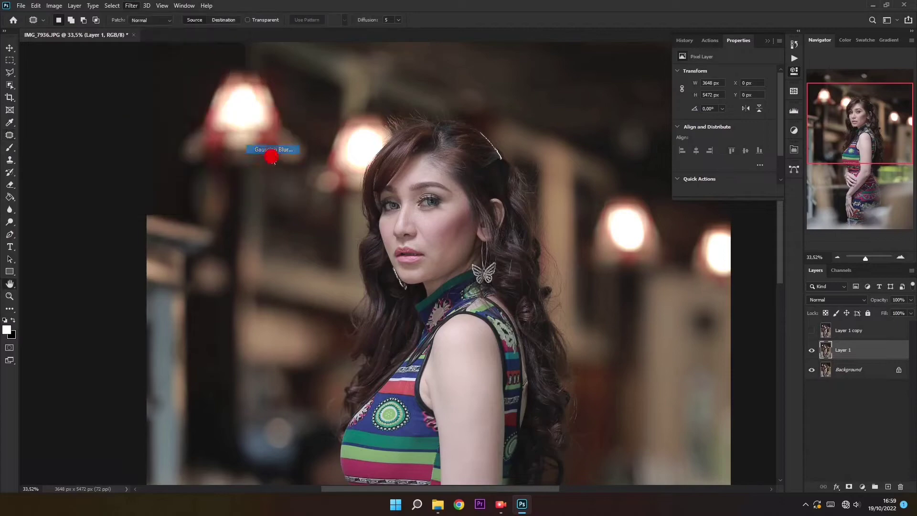
pyautogui.moveTo(188, 118); pyautogui.dragTo(375, 128)
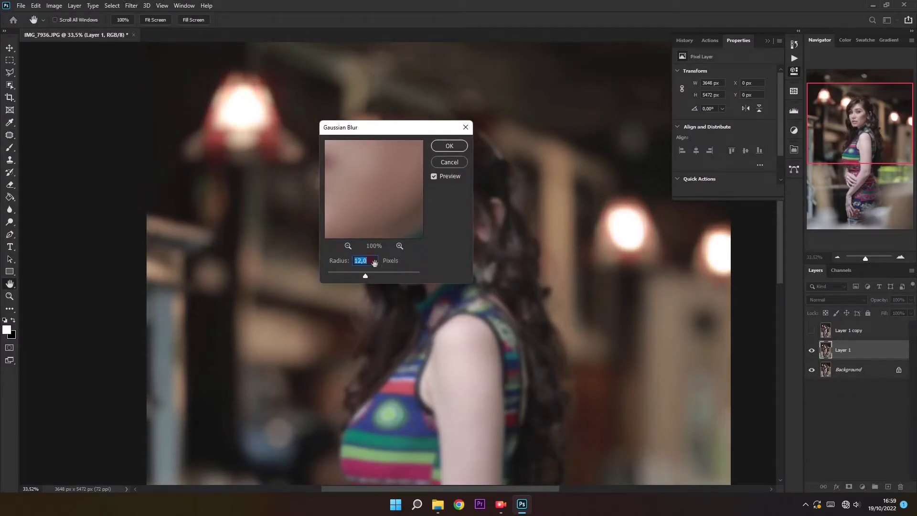
pyautogui.moveTo(367, 264); pyautogui.dragTo(333, 262)
pyautogui.write('3')
pyautogui.press('Return')
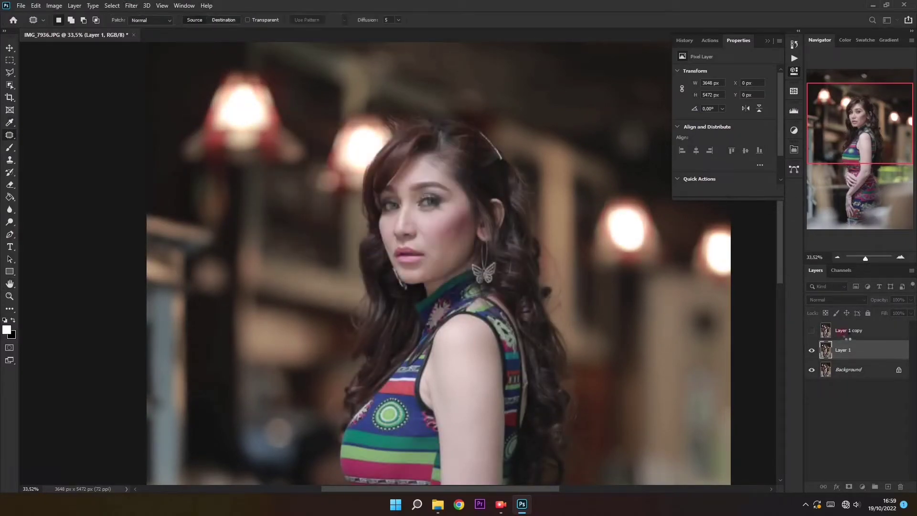
# - Show Layer 1 copy and apply a High Pass filter with a 3-pixel radius to it
pyautogui.click(841, 330)
pyautogui.click(812, 330)
pyautogui.click(132, 5)
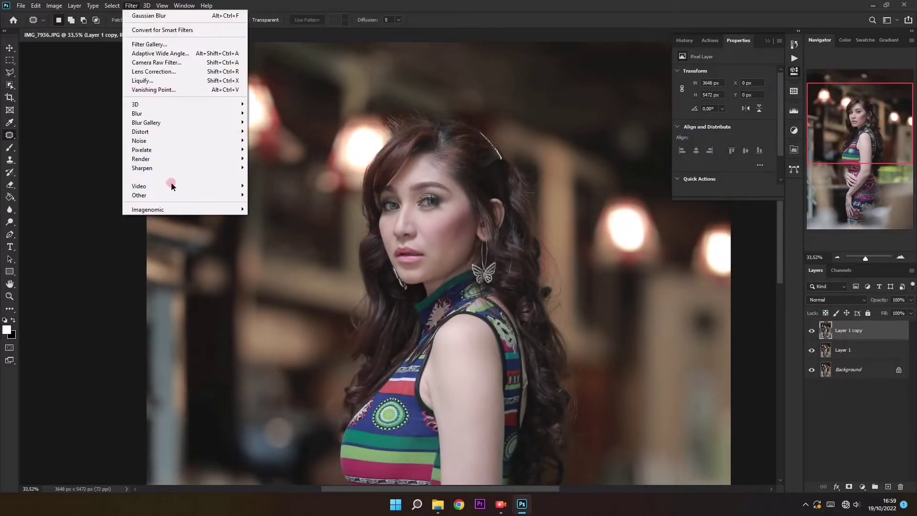
pyautogui.moveTo(181, 195)
pyautogui.click(260, 204)
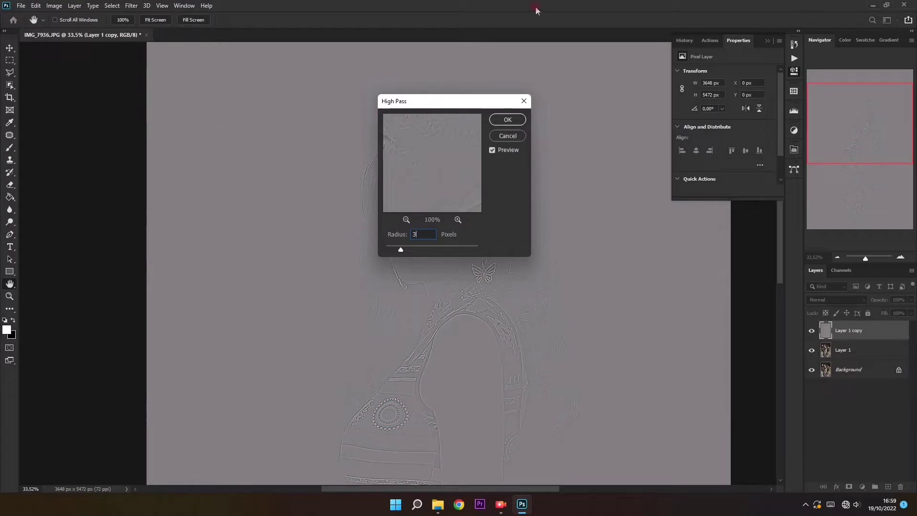
pyautogui.click(509, 120)
# - Set Layer 1 copy's blend mode to Linear Light and its contrast to -50 using legacy Brightness/Contrast
pyautogui.click(828, 300)
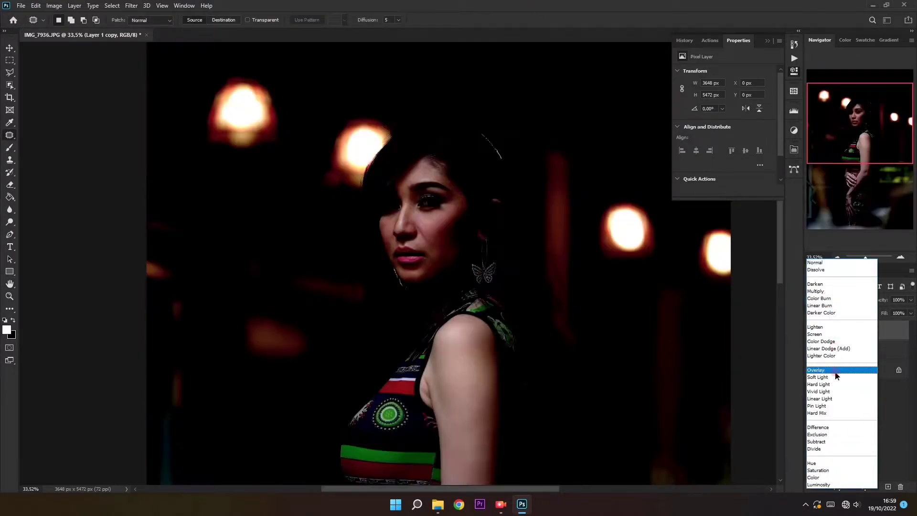
pyautogui.click(833, 399)
pyautogui.click(54, 6)
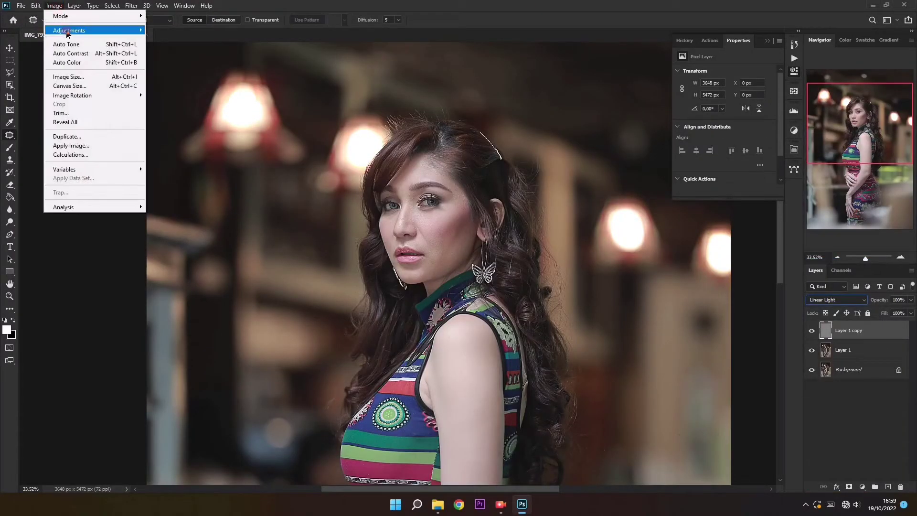
pyautogui.moveTo(64, 29)
pyautogui.click(176, 31)
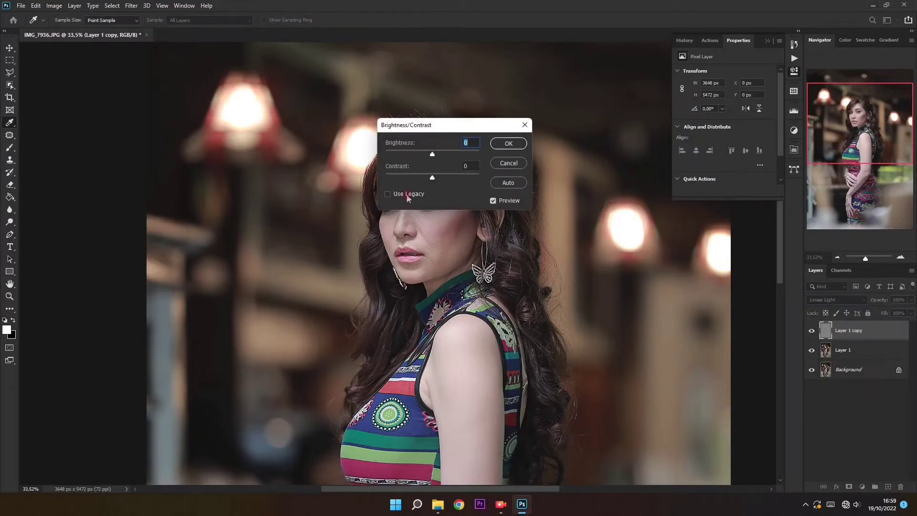
pyautogui.click(408, 195)
pyautogui.click(508, 144)
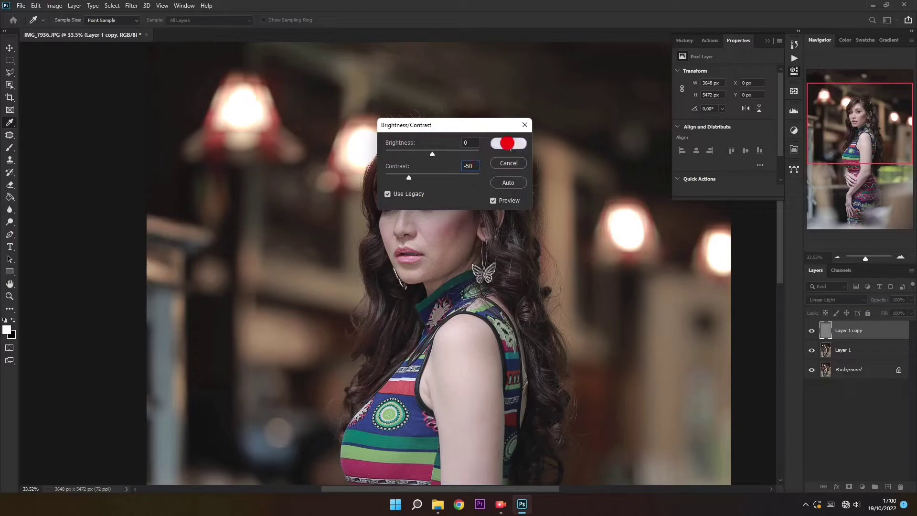
# - Group Layer 1 and Layer 1 copy together
pyautogui.press('j')
pyautogui.keyDown('shift'); pyautogui.click(850, 352); pyautogui.keyUp('shift')
pyautogui.hotkey('ctrl', 'g')
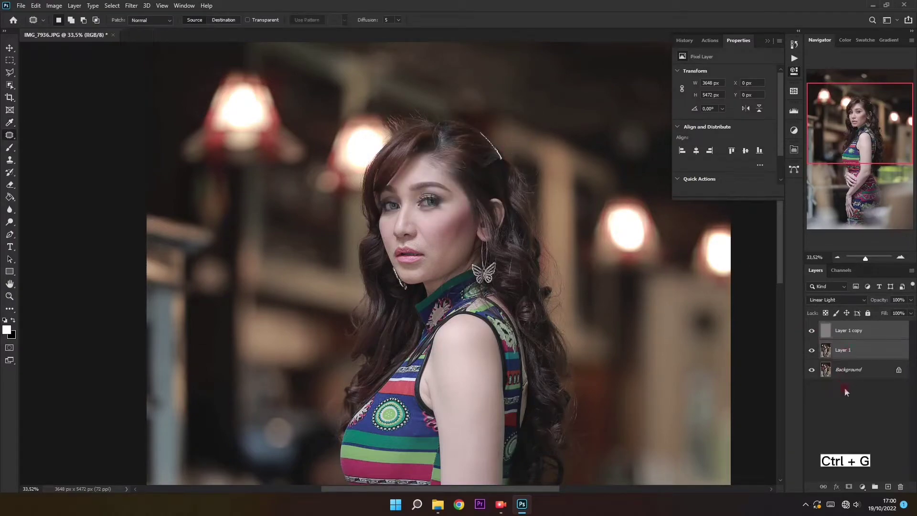
# - Expand Group 1 and open the Portraiture filter for the blurred Layer 1 inside it
pyautogui.scroll(1, 454, 206)
pyautogui.scroll(5, 453, 206)
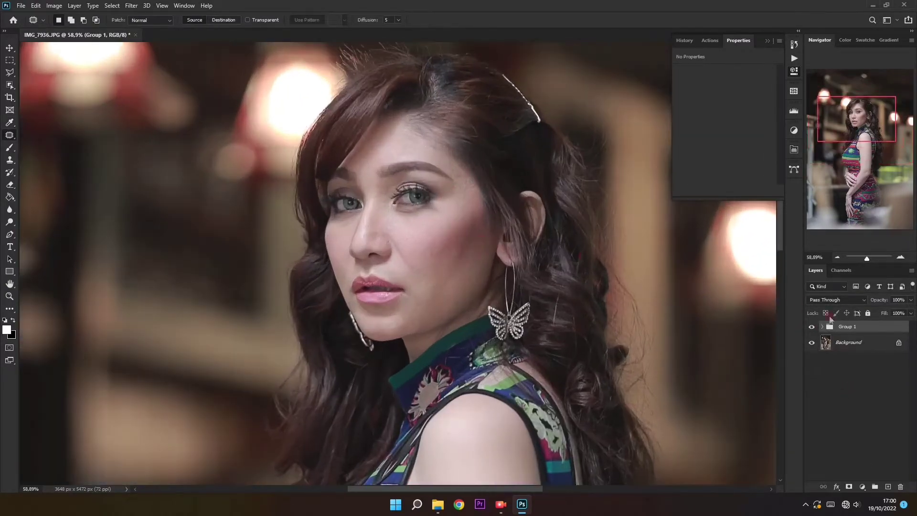
pyautogui.click(822, 327)
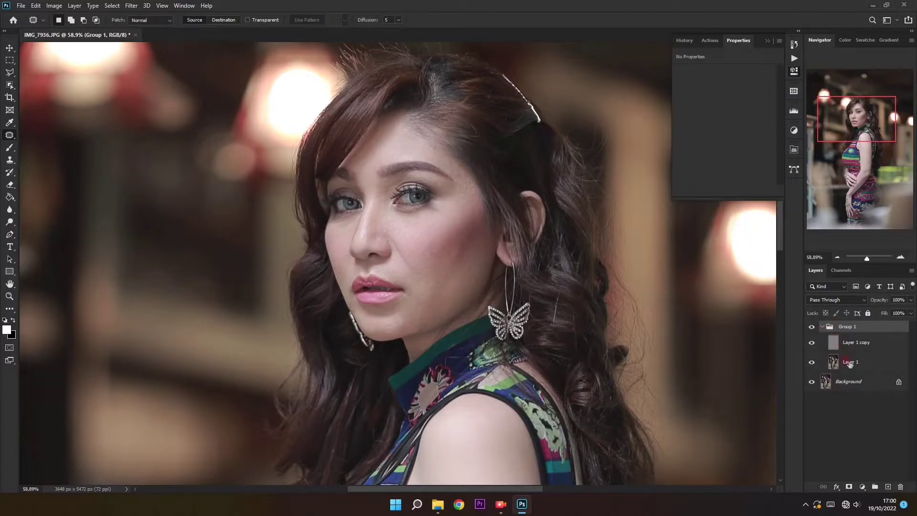
pyautogui.click(850, 363)
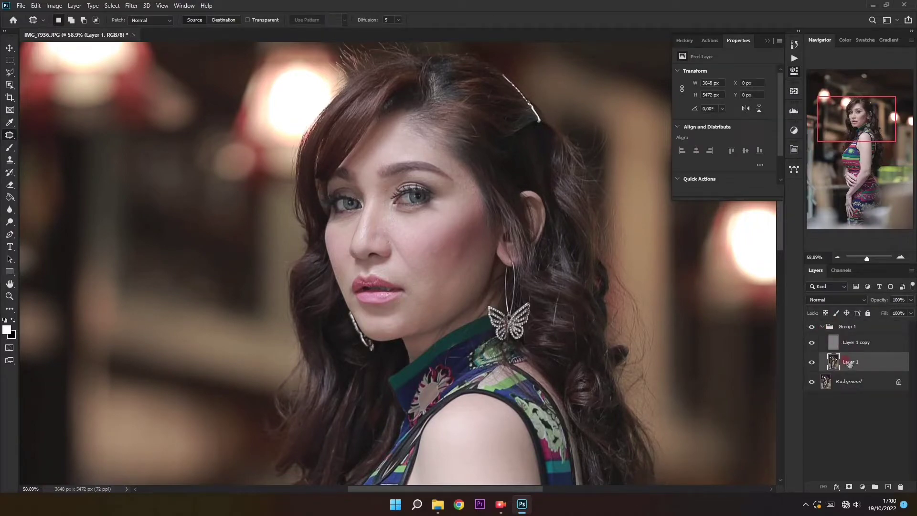
pyautogui.click(139, 7)
pyautogui.moveTo(234, 208)
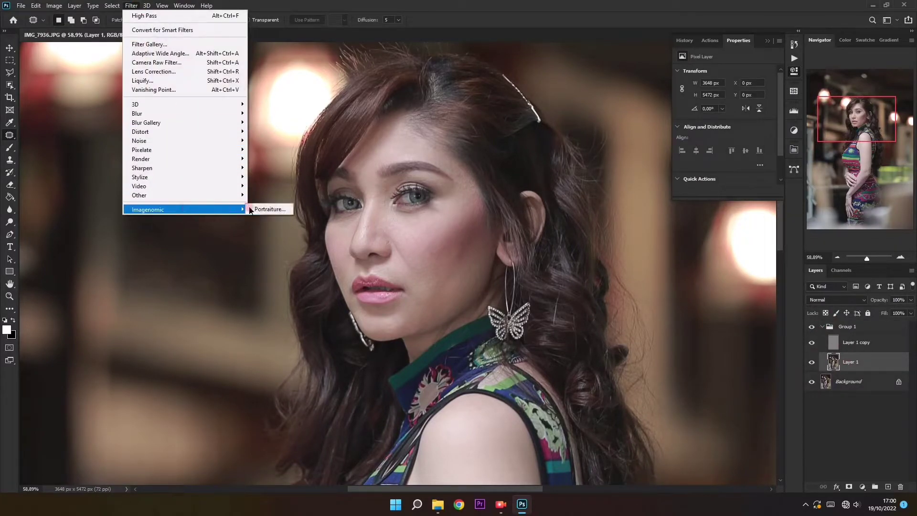
pyautogui.click(262, 209)
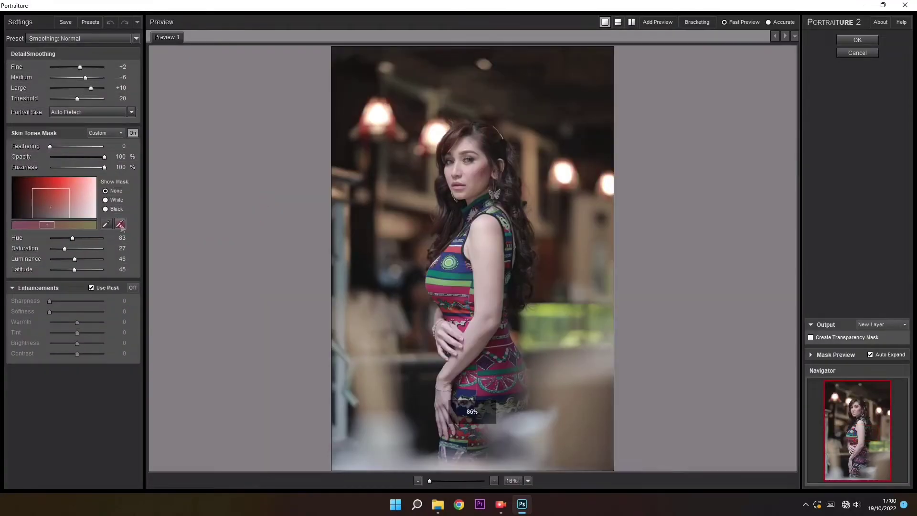
# - Sample the nose highlight for the skin tones mask, set its latitude to 46 and apply Portraiture to a new layer
pyautogui.click(121, 224)
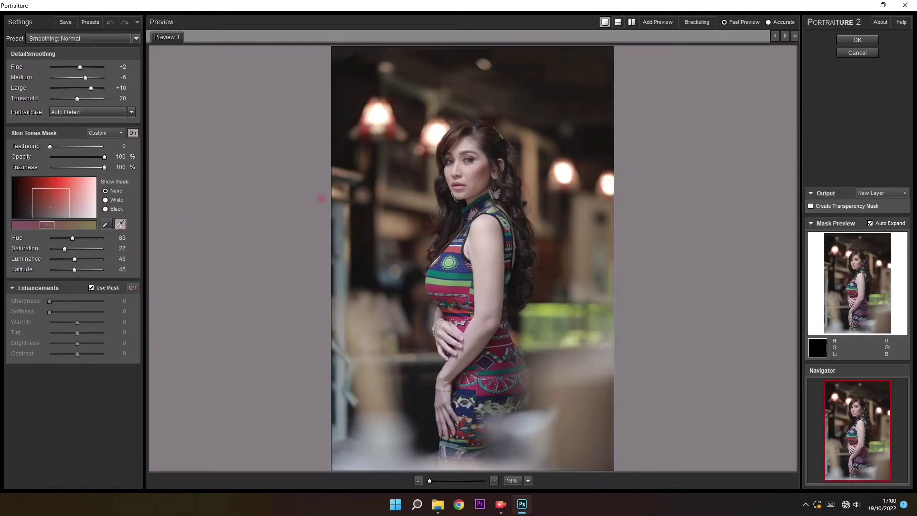
pyautogui.scroll(1, 473, 169)
pyautogui.scroll(1, 472, 168)
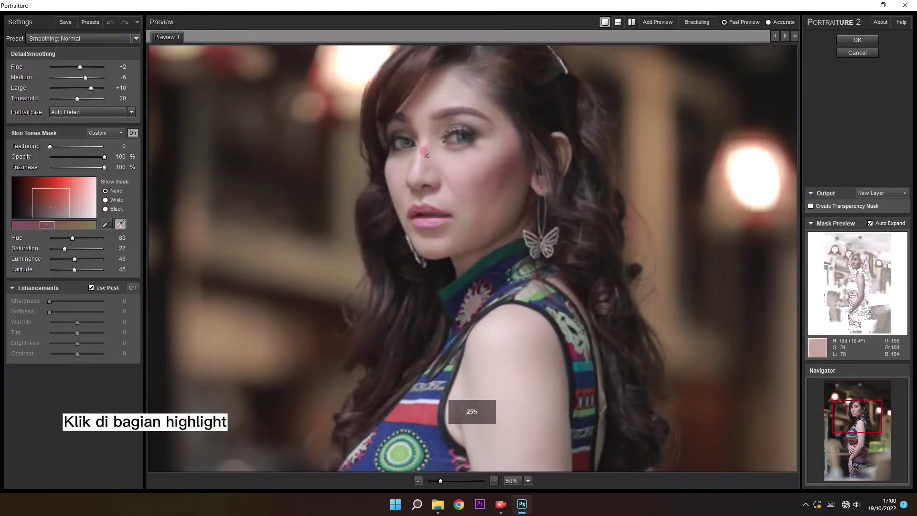
pyautogui.click(418, 161)
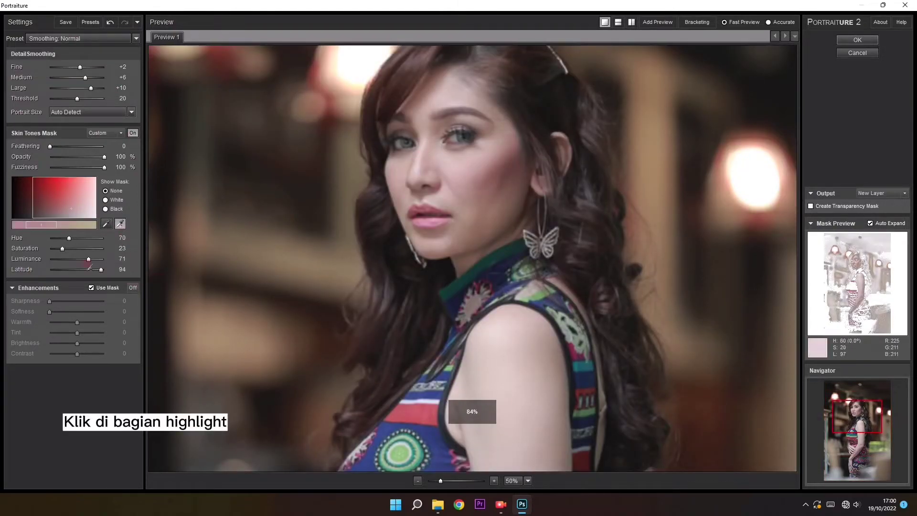
pyautogui.moveTo(89, 269); pyautogui.dragTo(75, 268)
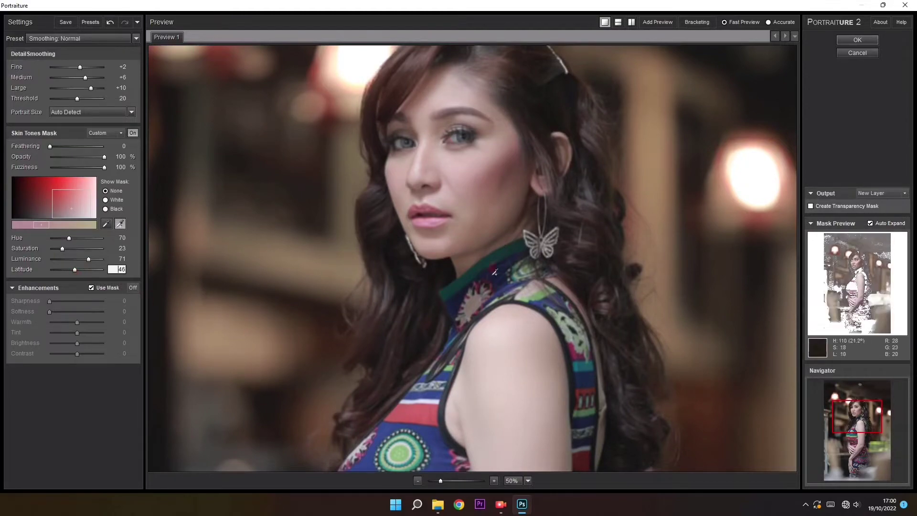
pyautogui.click(843, 39)
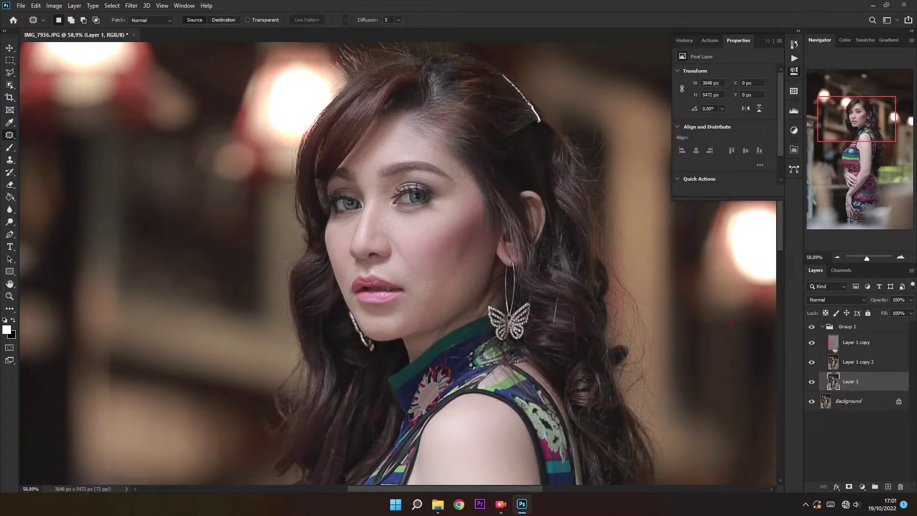
# - Select Layer 1 copy 2 and open the Portraiture filter for it
pyautogui.click(851, 363)
pyautogui.click(132, 5)
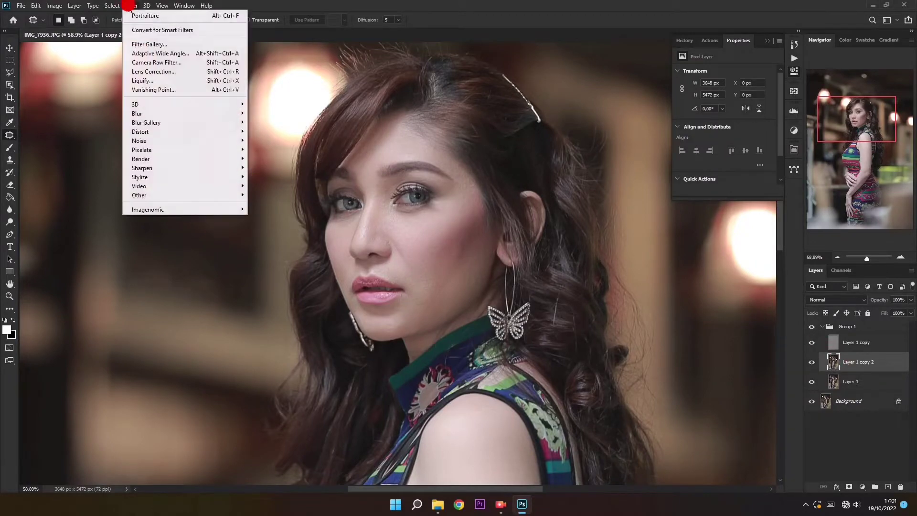
pyautogui.moveTo(182, 209)
pyautogui.click(258, 206)
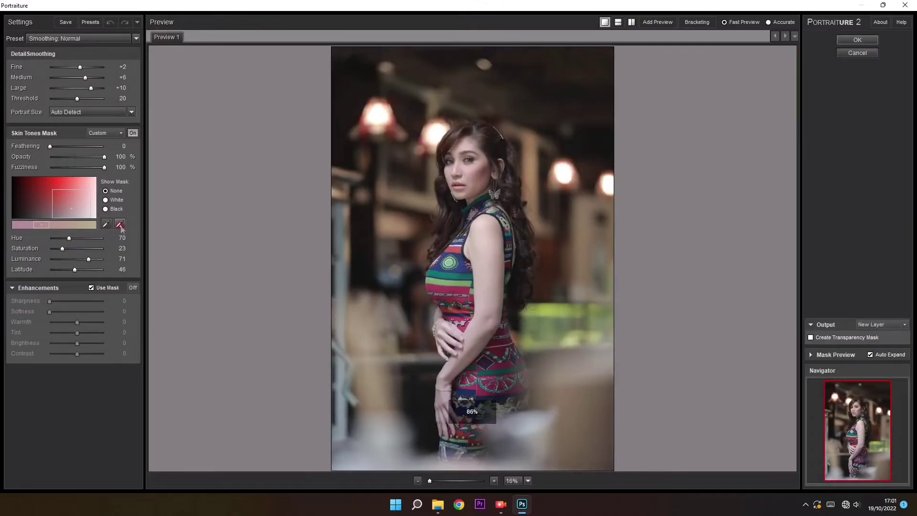
# - Sample the shadowed cheek skin for the skin tones mask, set its latitude to 44 and apply Portraiture to a new layer
pyautogui.click(490, 175)
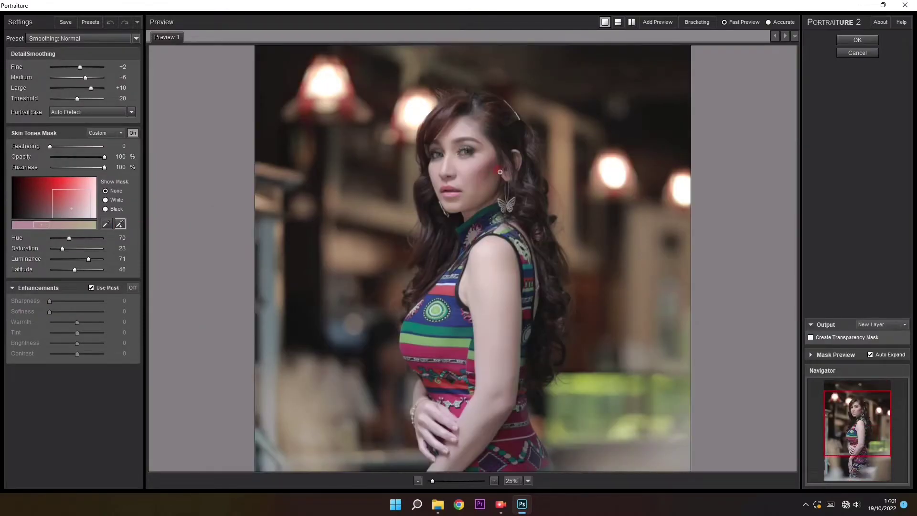
pyautogui.click(499, 171)
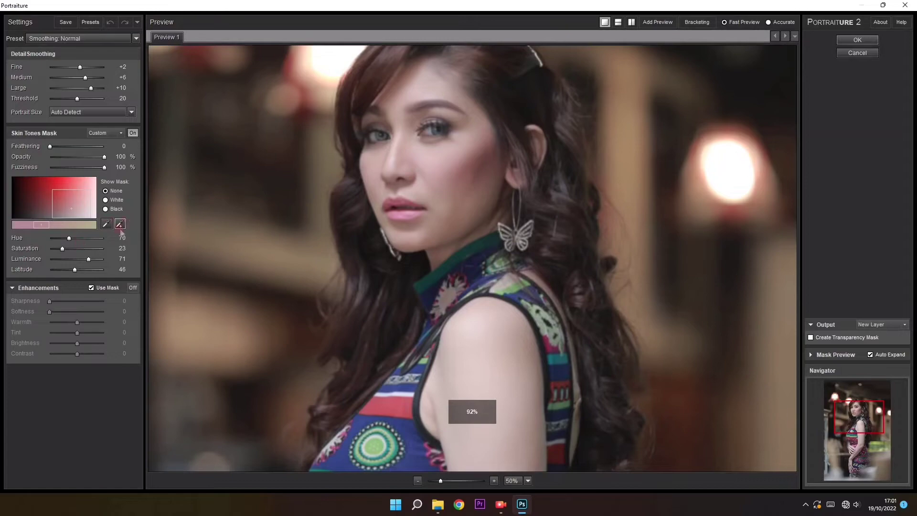
pyautogui.click(159, 223)
pyautogui.click(487, 154)
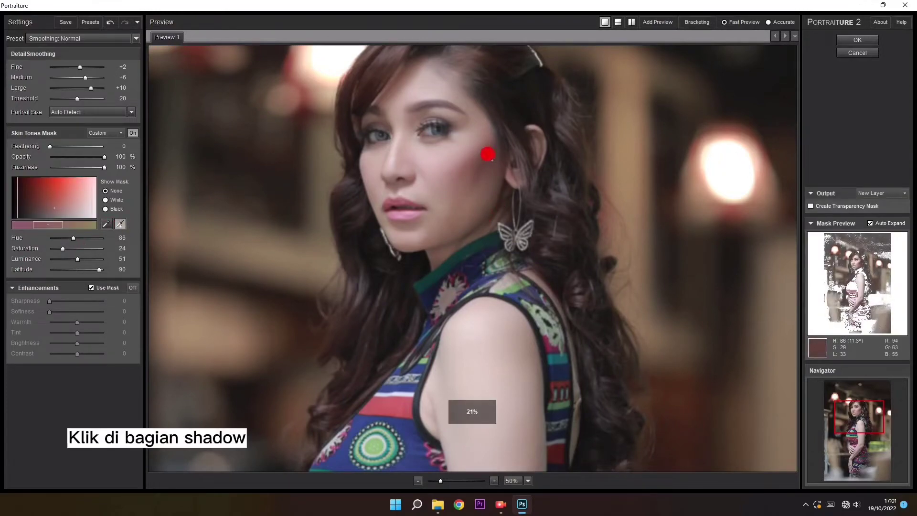
pyautogui.click(73, 269)
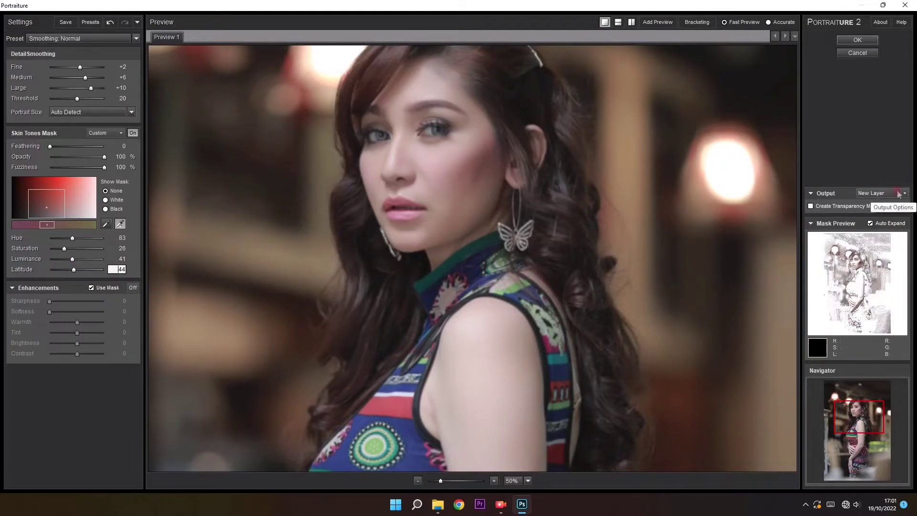
pyautogui.click(857, 40)
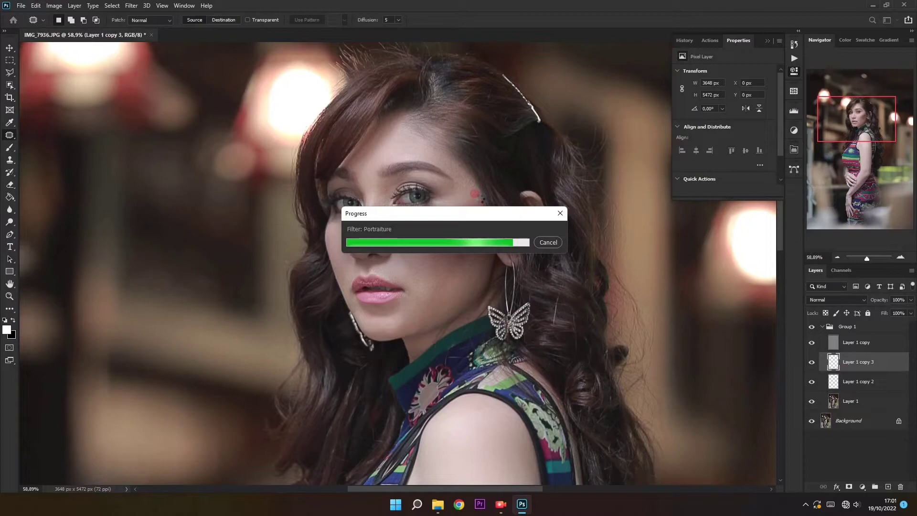
# - Collapse Group 1 and add a new Soft Light layer above it, filled with 50% gray
pyautogui.click(822, 327)
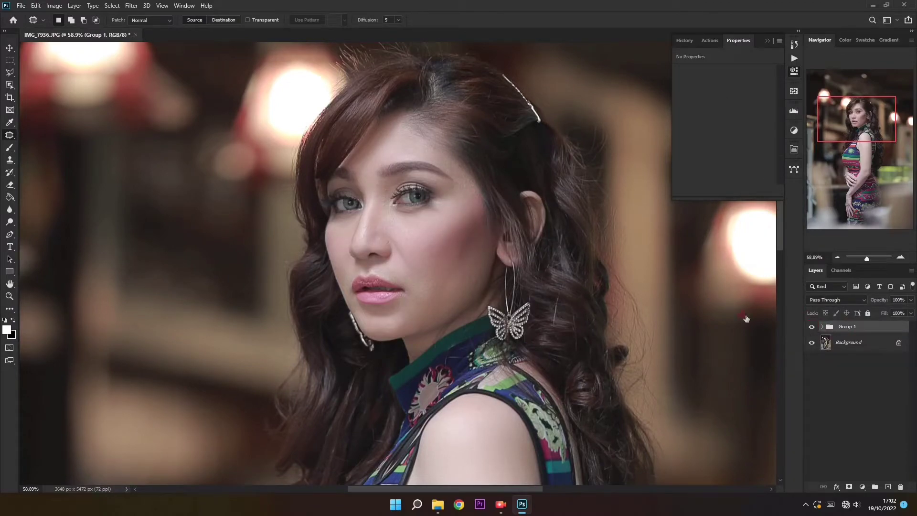
pyautogui.moveTo(490, 282); pyautogui.dragTo(516, 226)
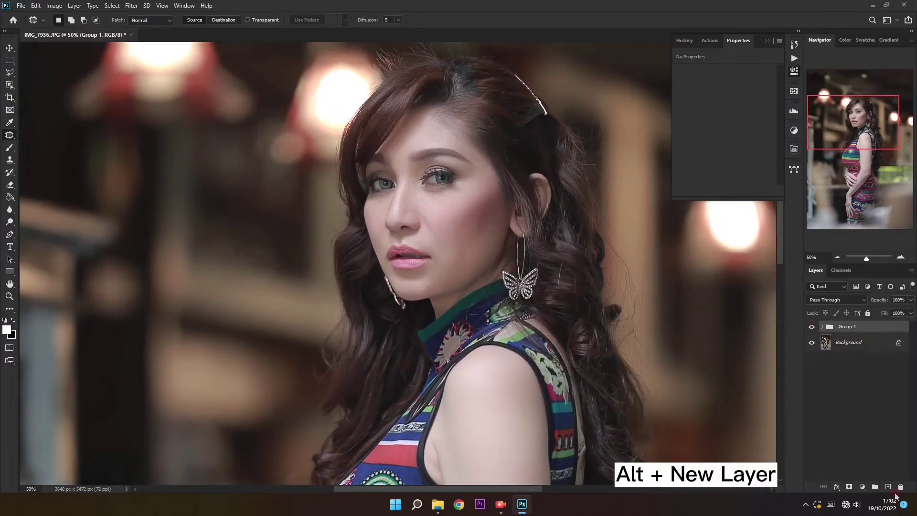
pyautogui.keyDown('alt'); pyautogui.click(888, 487); pyautogui.keyUp('alt')
pyautogui.click(420, 185)
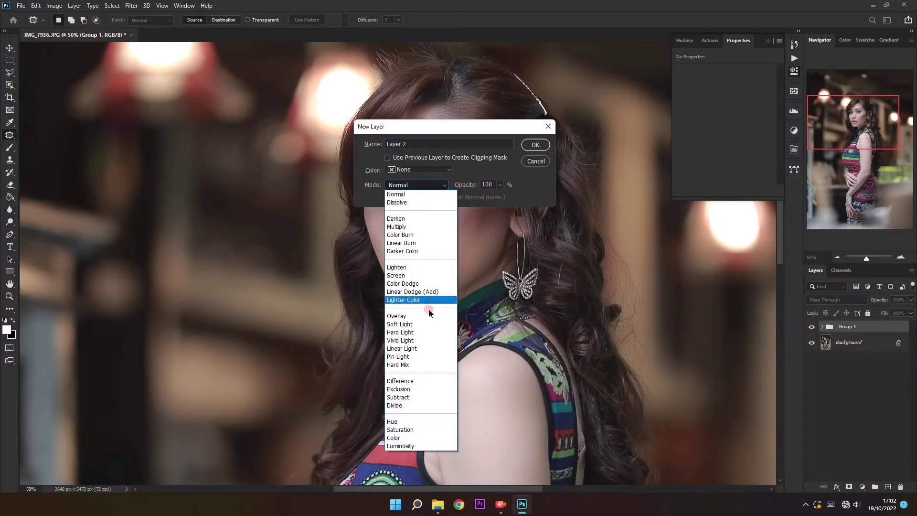
pyautogui.click(427, 325)
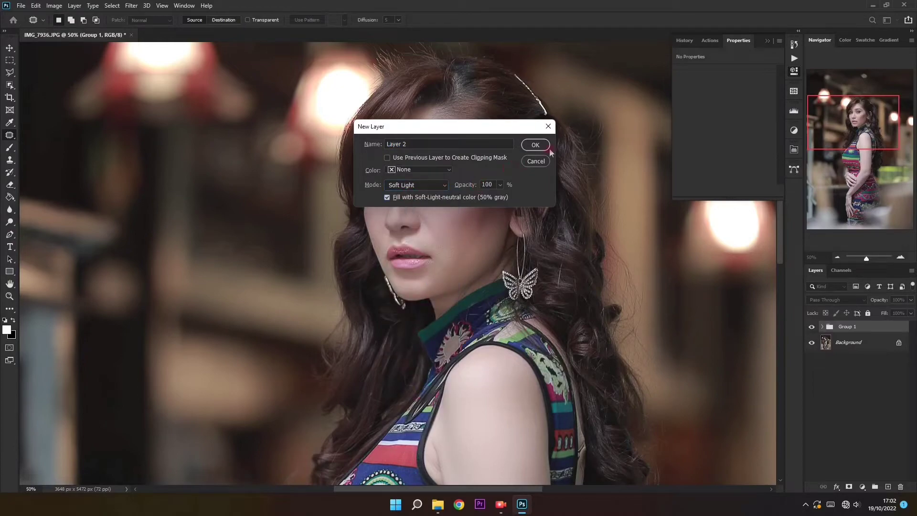
pyautogui.click(536, 144)
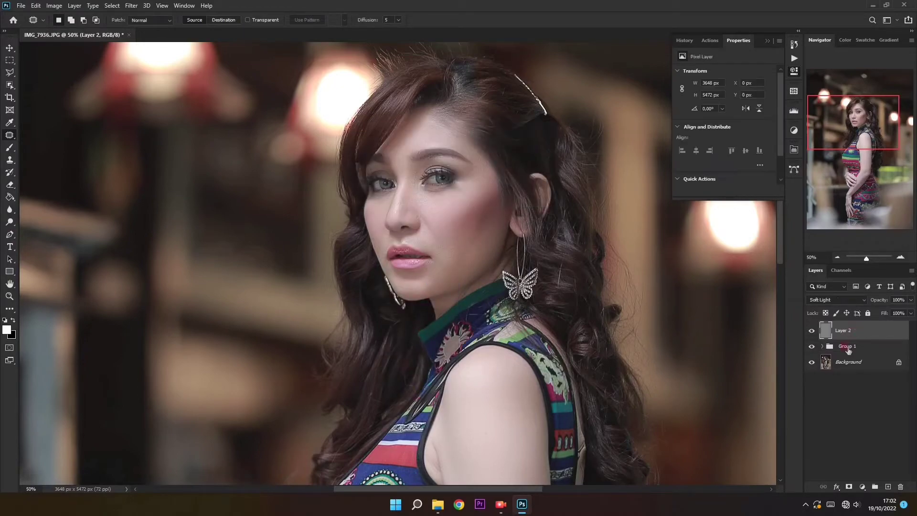
# - Rename Layer 2 as D&B and Group 1 as FS
pyautogui.doubleClick(843, 330)
pyautogui.write('D&B')
pyautogui.press('Return')
pyautogui.doubleClick(853, 347)
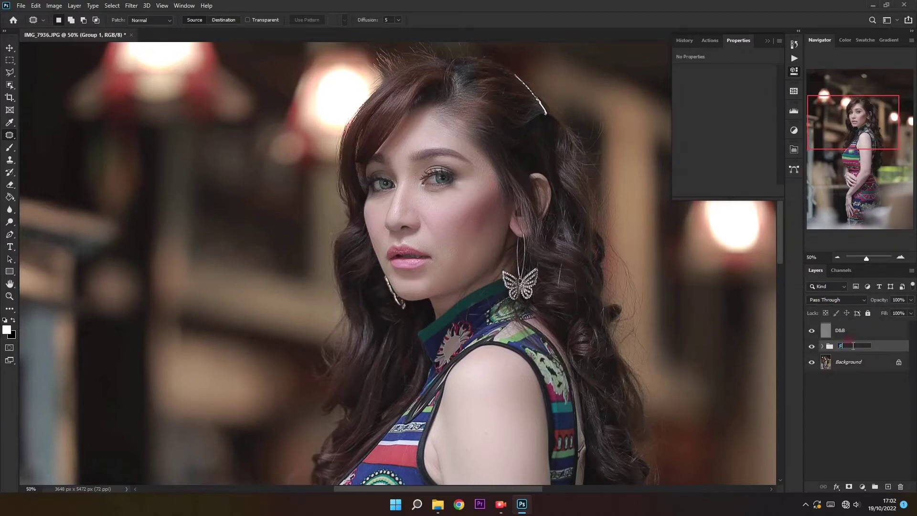
pyautogui.press('Return')
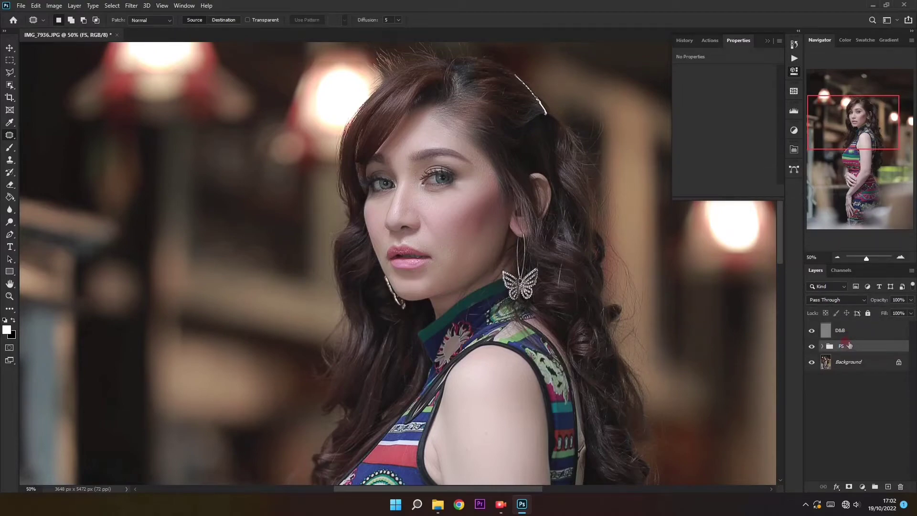
# - Select the D&B layer and set the Brush tool's flow to 100%
pyautogui.click(840, 330)
pyautogui.click(10, 147)
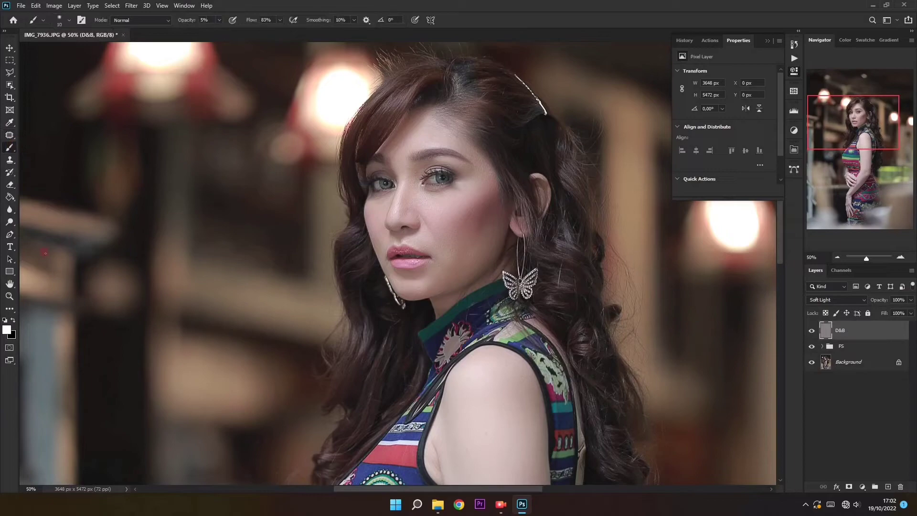
pyautogui.click(252, 21)
pyautogui.scroll(2, 444, 229)
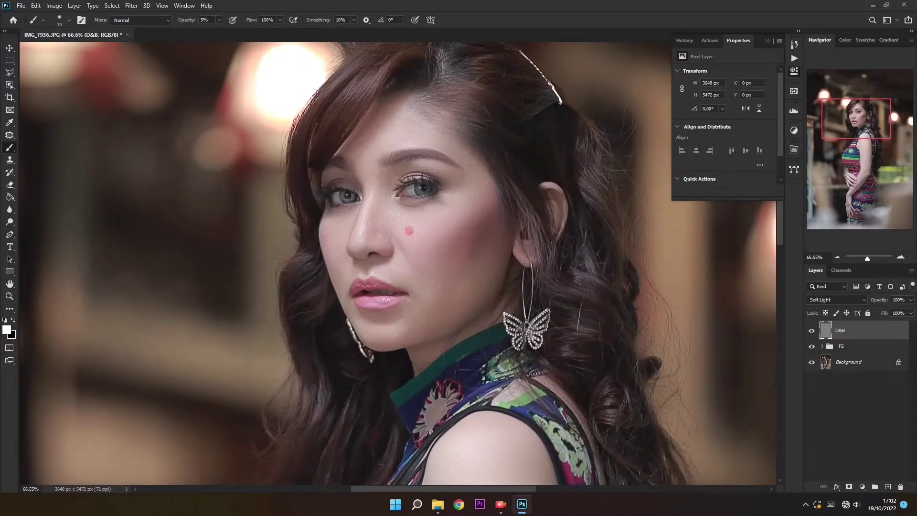
pyautogui.scroll(-1, 409, 231)
# - Add a Curves adjustment layer and darken the skin tones sampled on the nose to input 152, output 91
pyautogui.click(862, 486)
pyautogui.click(855, 370)
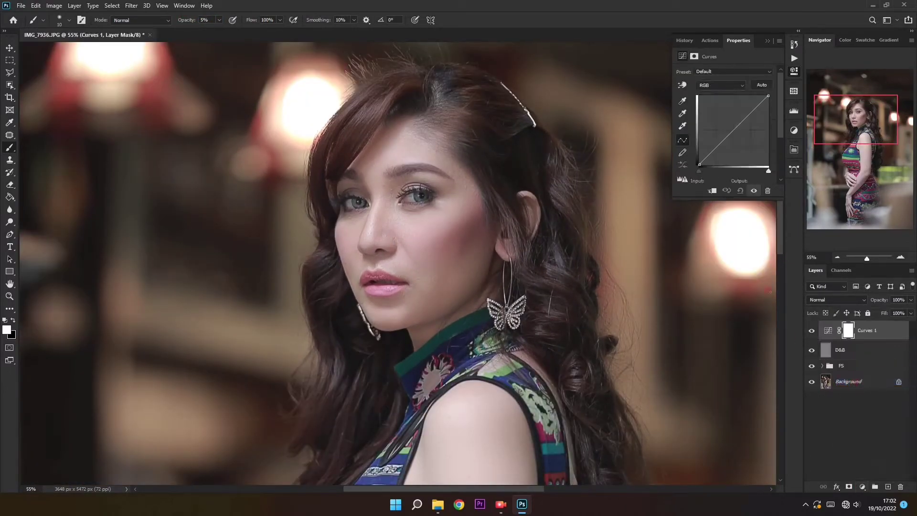
pyautogui.click(684, 85)
pyautogui.moveTo(388, 197); pyautogui.dragTo(403, 231)
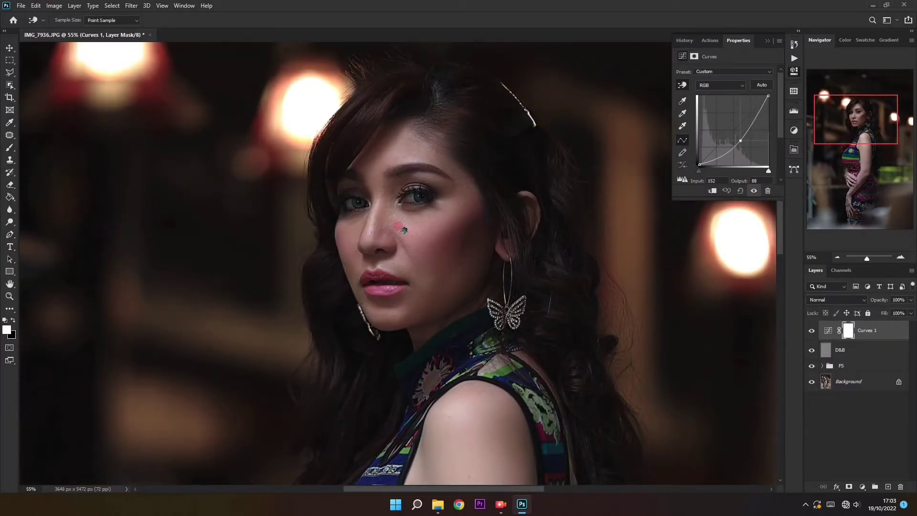
# - Add a Solid Color fill layer in gray 777777 and set its blend mode to Color
pyautogui.click(862, 487)
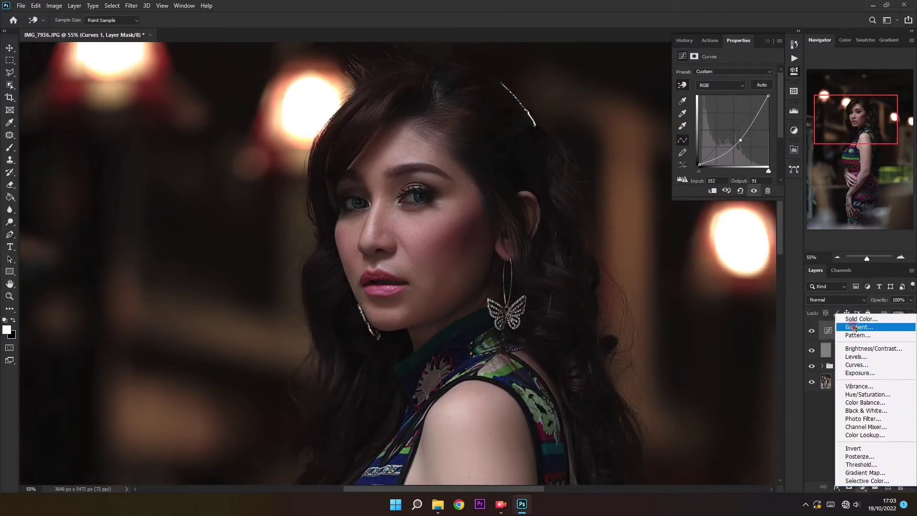
pyautogui.click(855, 317)
pyautogui.click(59, 357)
pyautogui.click(68, 366)
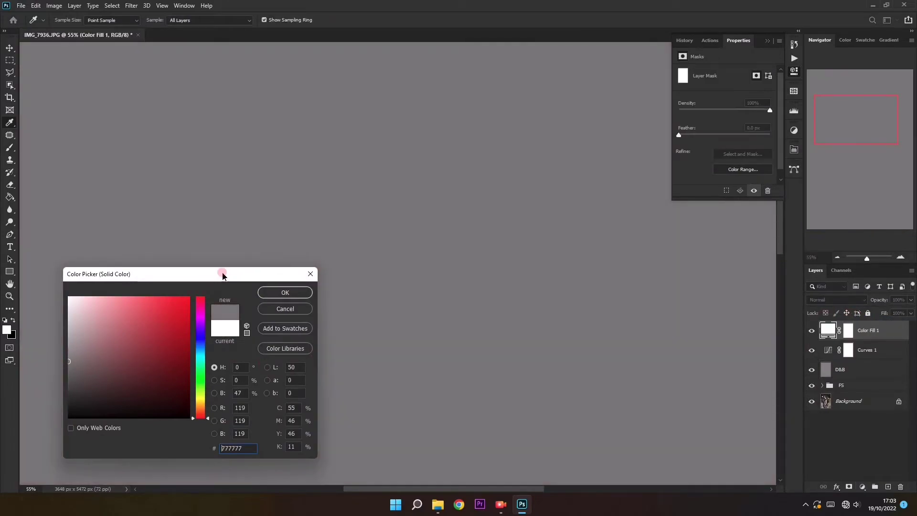
pyautogui.moveTo(221, 271); pyautogui.dragTo(387, 201)
pyautogui.click(465, 225)
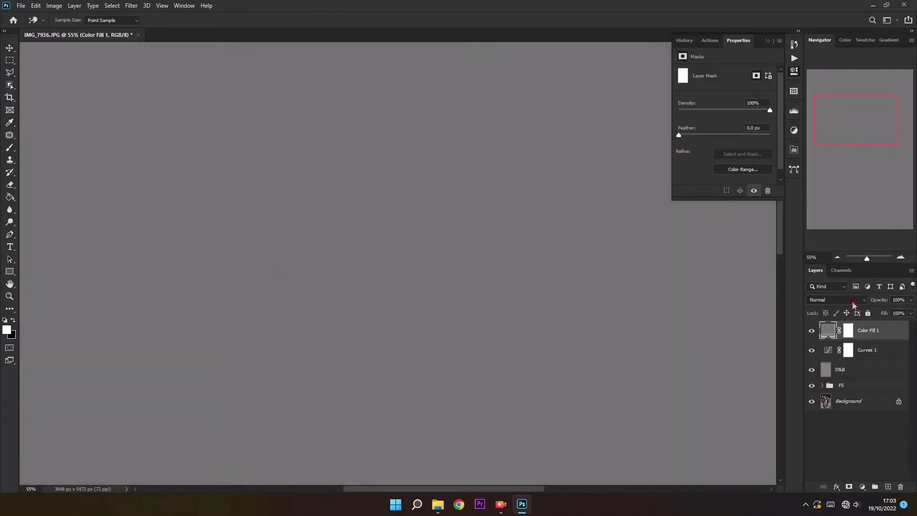
pyautogui.click(836, 300)
pyautogui.click(815, 471)
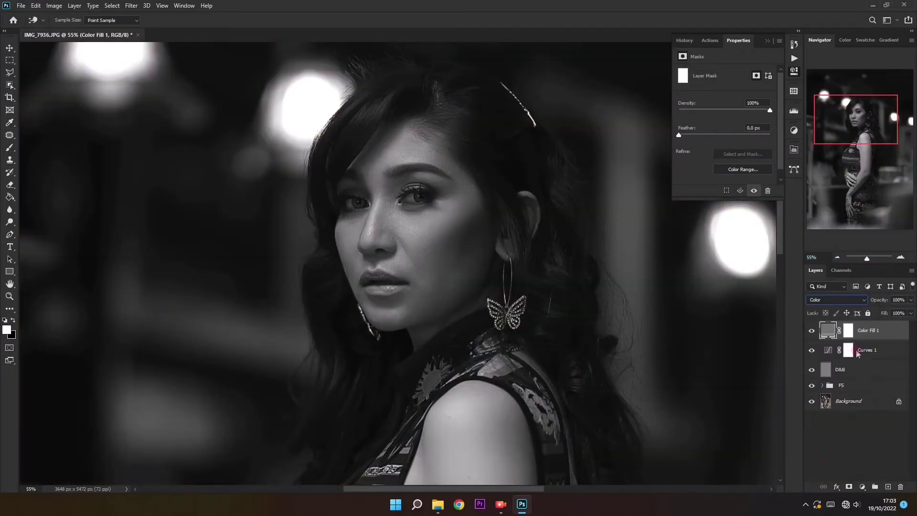
# - Group the Color Fill 1 and Curves 1 layers together
pyautogui.click(857, 352)
pyautogui.keyDown('shift'); pyautogui.click(863, 334); pyautogui.keyUp('shift')
pyautogui.hotkey('ctrl', 'g')
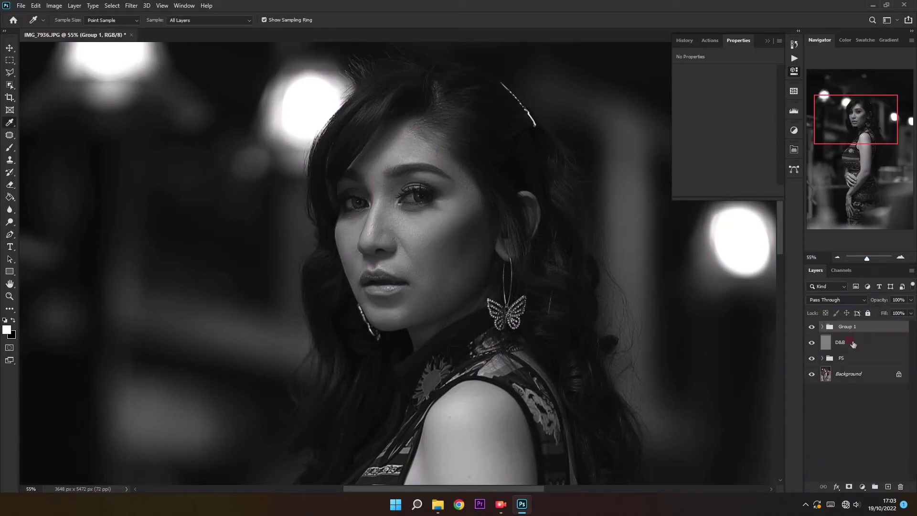
# - Select the D&B layer and dodge the shadow at the far corner of the mouth with a small white brush at 5% opacity
pyautogui.click(853, 344)
pyautogui.press('b')
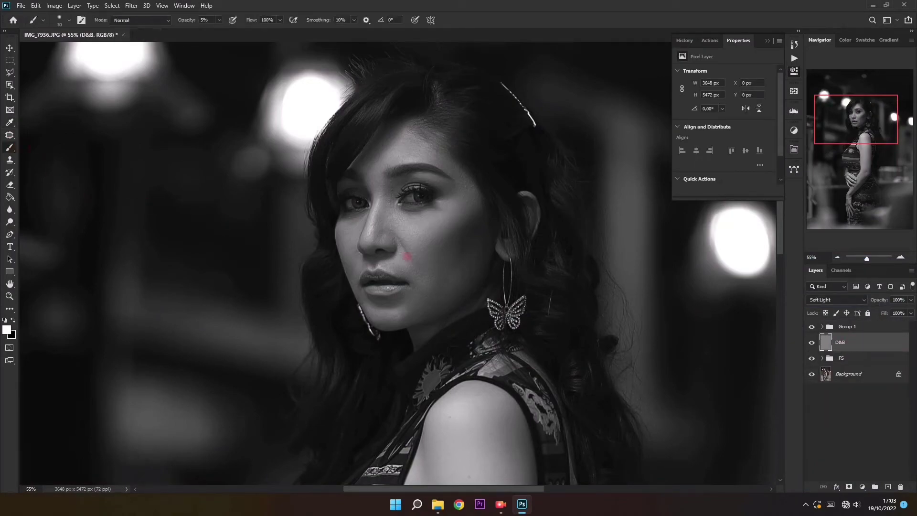
pyautogui.scroll(-2, 426, 266)
pyautogui.scroll(1, 375, 276)
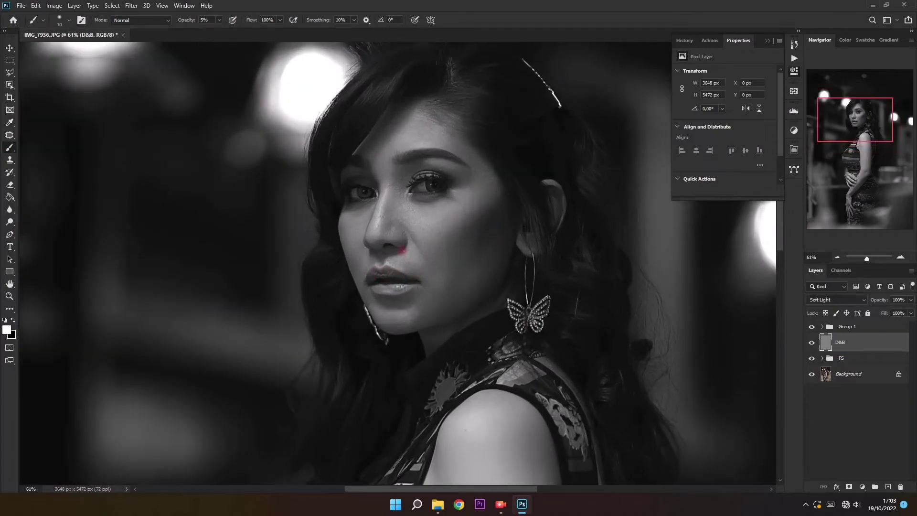
pyautogui.scroll(3, 372, 288)
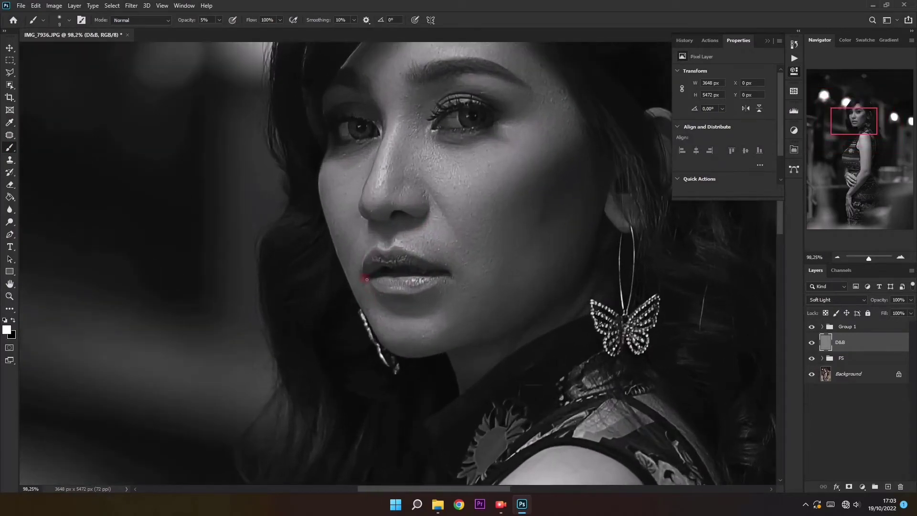
pyautogui.click(361, 282)
pyautogui.scroll(1, 356, 265)
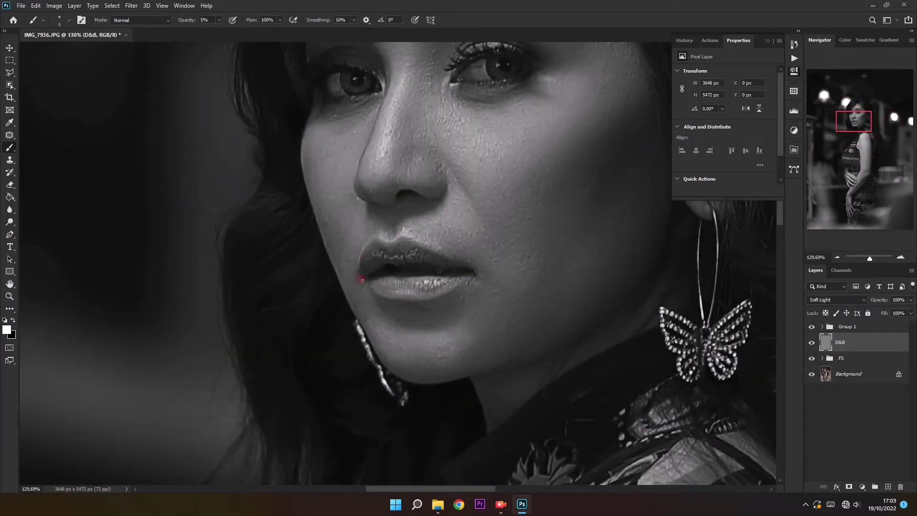
# - Resize the brush and dodge the uneven patches on the far cheek above the mouth corner
pyautogui.keyDown('alt'); pyautogui.rightClick(347, 289); pyautogui.keyUp('alt')
pyautogui.click(340, 248)
pyautogui.click(344, 258)
pyautogui.click(341, 243)
# - Enlarge the brush and dodge the shadows around the nostrils and the tip of the nose
pyautogui.press(']')
pyautogui.press(']')
pyautogui.press(']')
pyautogui.press(']')
pyautogui.scroll(-2, 473, 218)
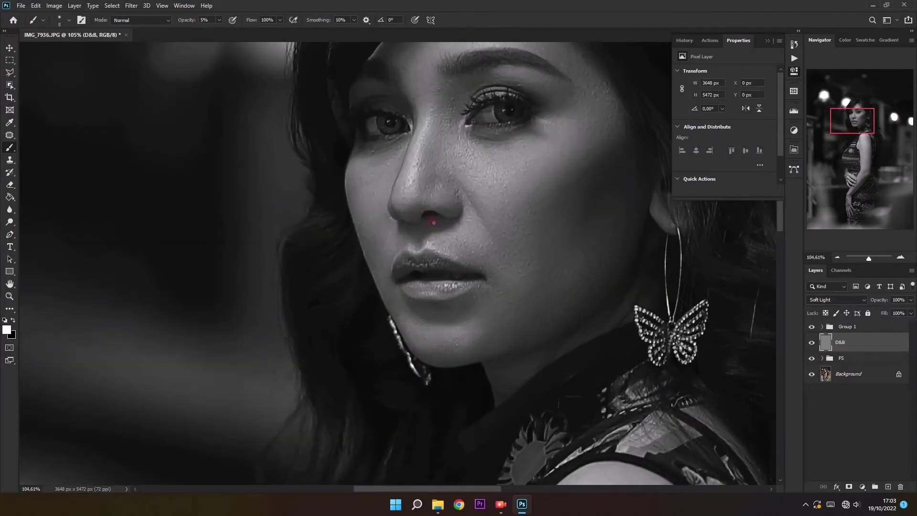
pyautogui.scroll(1, 438, 195)
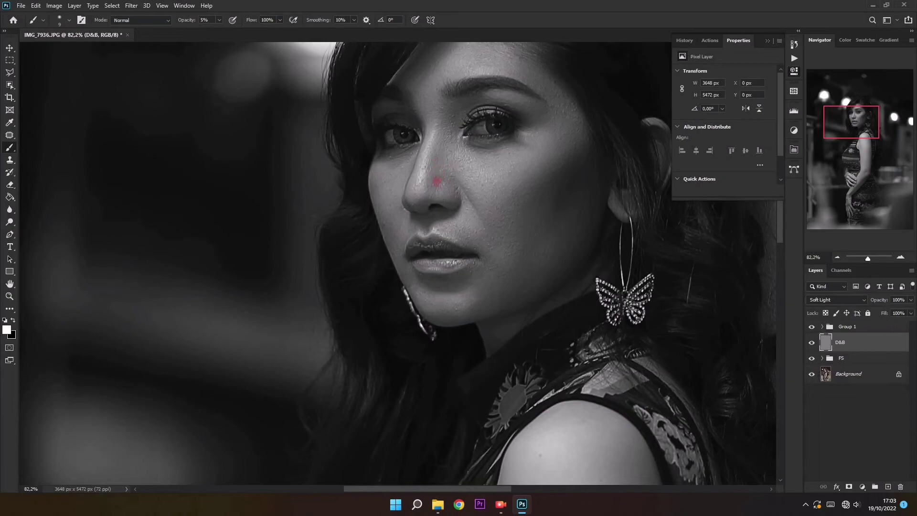
pyautogui.click(442, 200)
pyautogui.click(455, 197)
pyautogui.click(427, 197)
# - Dodge the outer edge of the far cheek with a larger soft brush
pyautogui.scroll(-4, 501, 262)
pyautogui.scroll(2, 501, 263)
pyautogui.click(406, 229)
pyautogui.press(']')
pyautogui.click(396, 205)
pyautogui.click(396, 196)
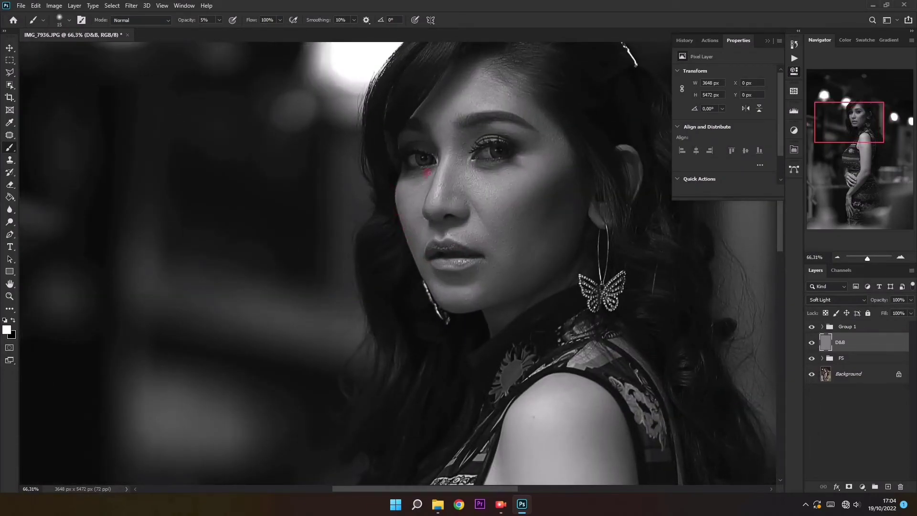
# - Dodge the shadow beneath the far eye with a few white brush dabs
pyautogui.press(']')
pyautogui.press('[')
pyautogui.click(416, 180)
pyautogui.click(422, 178)
pyautogui.click(411, 181)
# - Enlarge the brush and dodge the lower part of the near cheek beside the mouth
pyautogui.scroll(1, 519, 211)
pyautogui.moveTo(476, 276)
pyautogui.mouseDown()
pyautogui.moveTo(443, 266)
pyautogui.moveTo(469, 273)
pyautogui.moveTo(497, 255)
pyautogui.moveTo(489, 239)
pyautogui.moveTo(481, 252)
pyautogui.moveTo(499, 219)
pyautogui.moveTo(467, 251)
pyautogui.mouseUp()
pyautogui.keyDown('alt'); pyautogui.rightClick(468, 272); pyautogui.keyUp('alt')
pyautogui.press(']')
pyautogui.press(']')
pyautogui.click(495, 254)
# - Adjust the brush size and dodge the shadow right at the near corner of the mouth
pyautogui.press('[')
pyautogui.press('[')
pyautogui.press('[')
pyautogui.scroll(7, 483, 242)
pyautogui.scroll(-5, 479, 242)
pyautogui.press(']')
pyautogui.press(']')
pyautogui.press(']')
pyautogui.press(']')
pyautogui.click(483, 243)
pyautogui.press('[')
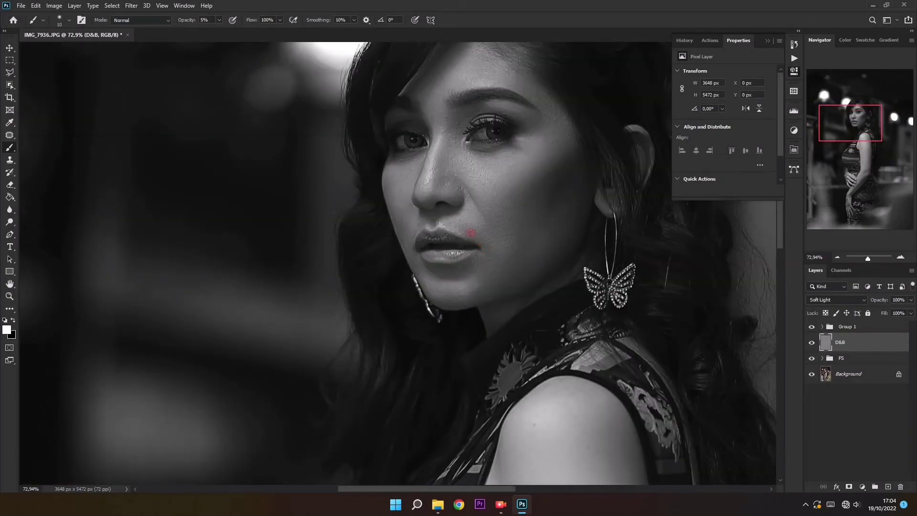
# - Dodge the shadow under the nose and toggle the D&B layer's visibility to compare the retouch
pyautogui.keyDown('alt'); pyautogui.rightClick(461, 208); pyautogui.keyUp('alt')
pyautogui.click(440, 204)
pyautogui.click(811, 343)
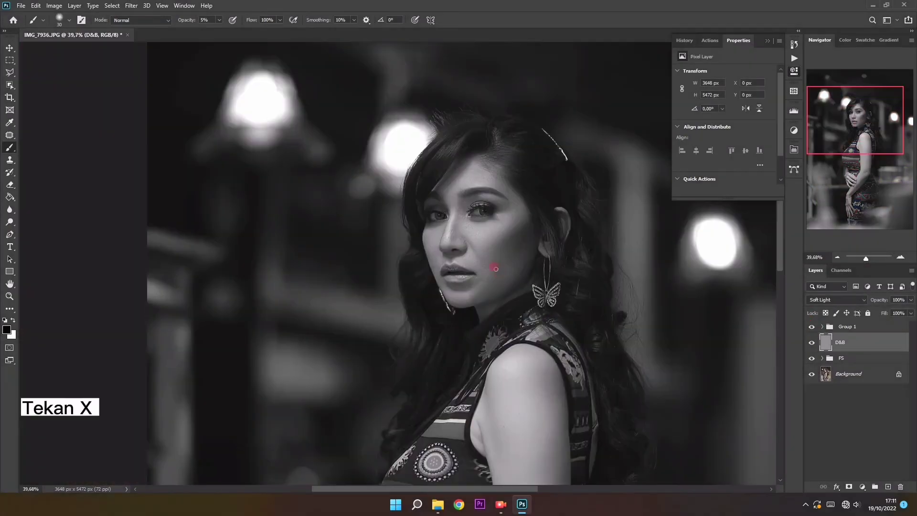
# - Burn the overly bright area on the near lower cheek with a soft black brush at 5% opacity
pyautogui.click(490, 267)
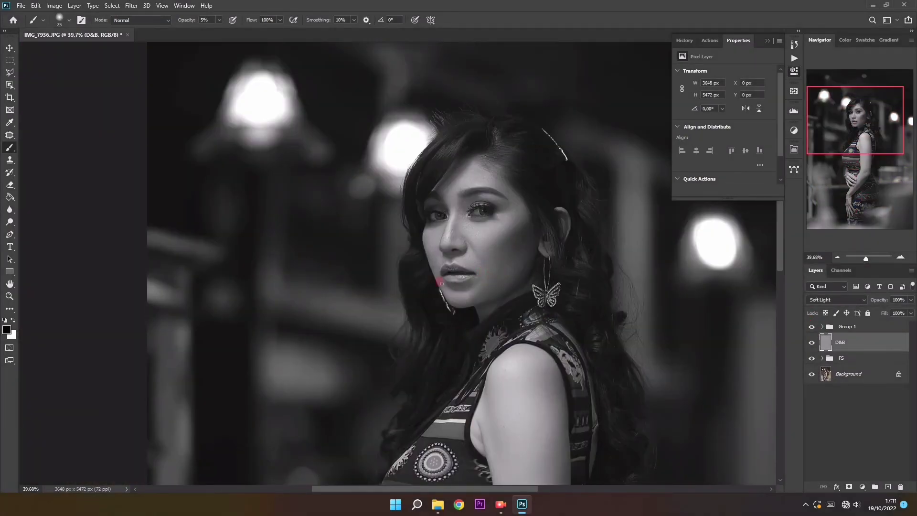
pyautogui.scroll(-1, 477, 277)
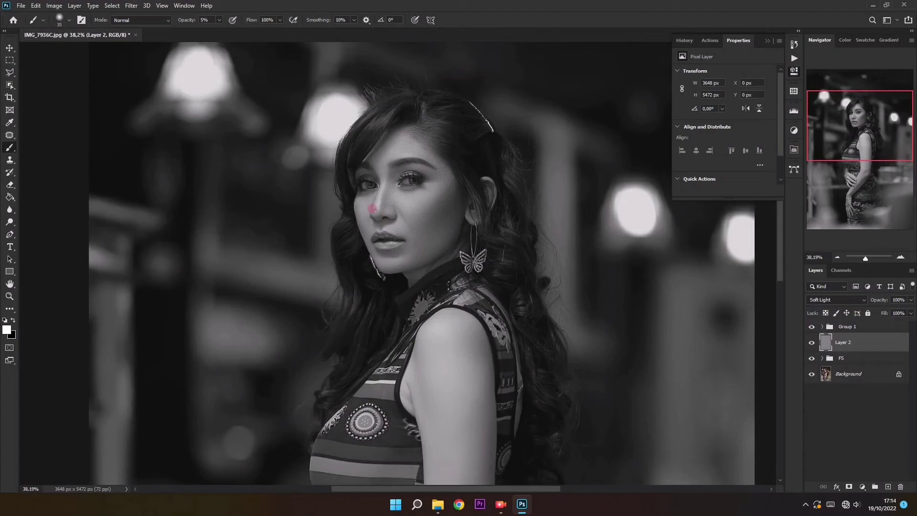
# - Dodge the nose and the area towards the far eye in white on the soft-light gray Layer 2
pyautogui.moveTo(375, 209); pyautogui.dragTo(379, 180)
pyautogui.moveTo(374, 211); pyautogui.dragTo(375, 205)
pyautogui.scroll(-2, 442, 270)
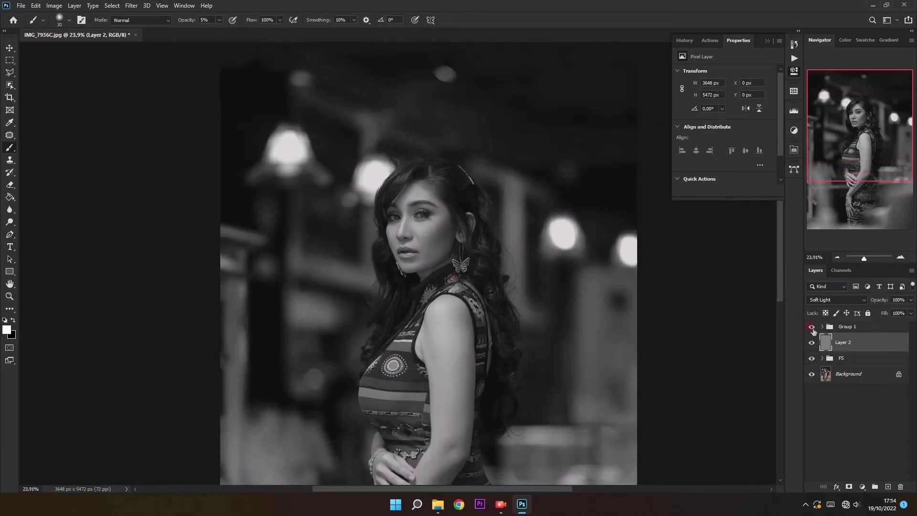
# - Hide Group 1 to bring back the colors and inspect the whole retouched portrait
pyautogui.click(812, 326)
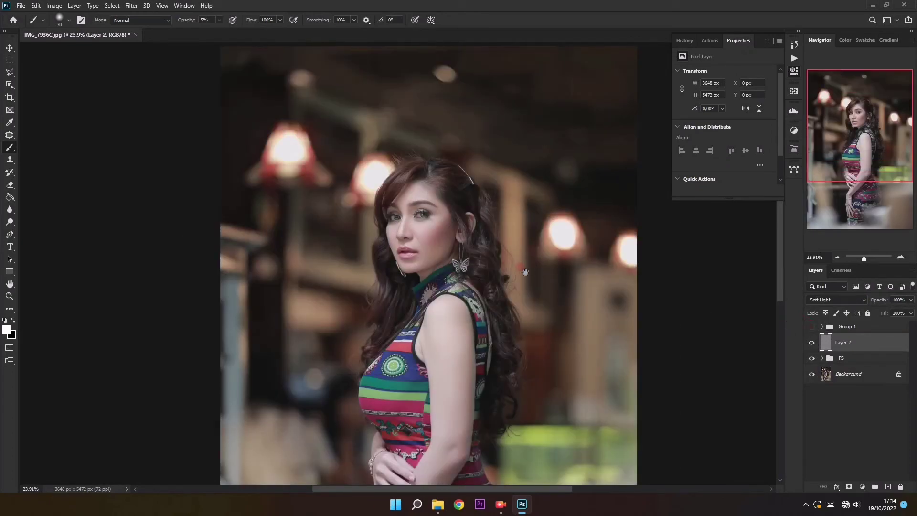
pyautogui.moveTo(526, 272); pyautogui.dragTo(517, 250)
pyautogui.scroll(-2, 509, 248)
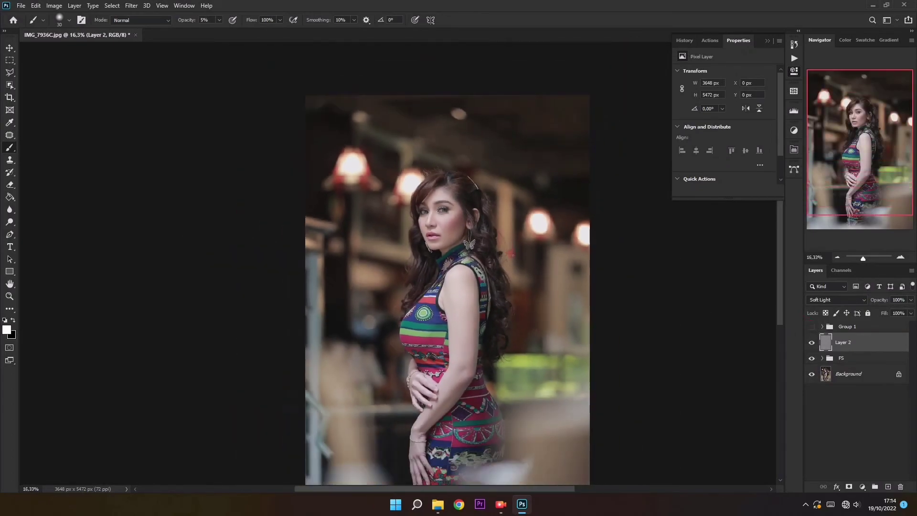
pyautogui.moveTo(518, 280); pyautogui.dragTo(504, 244)
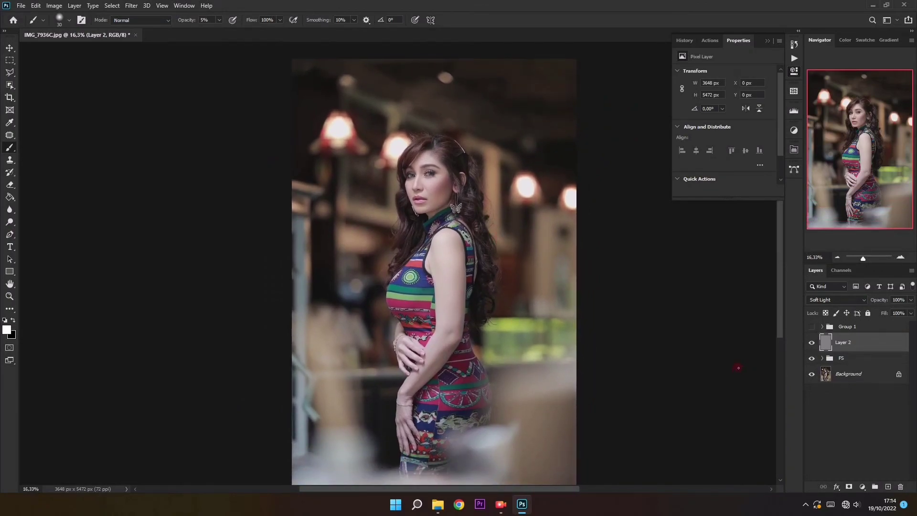